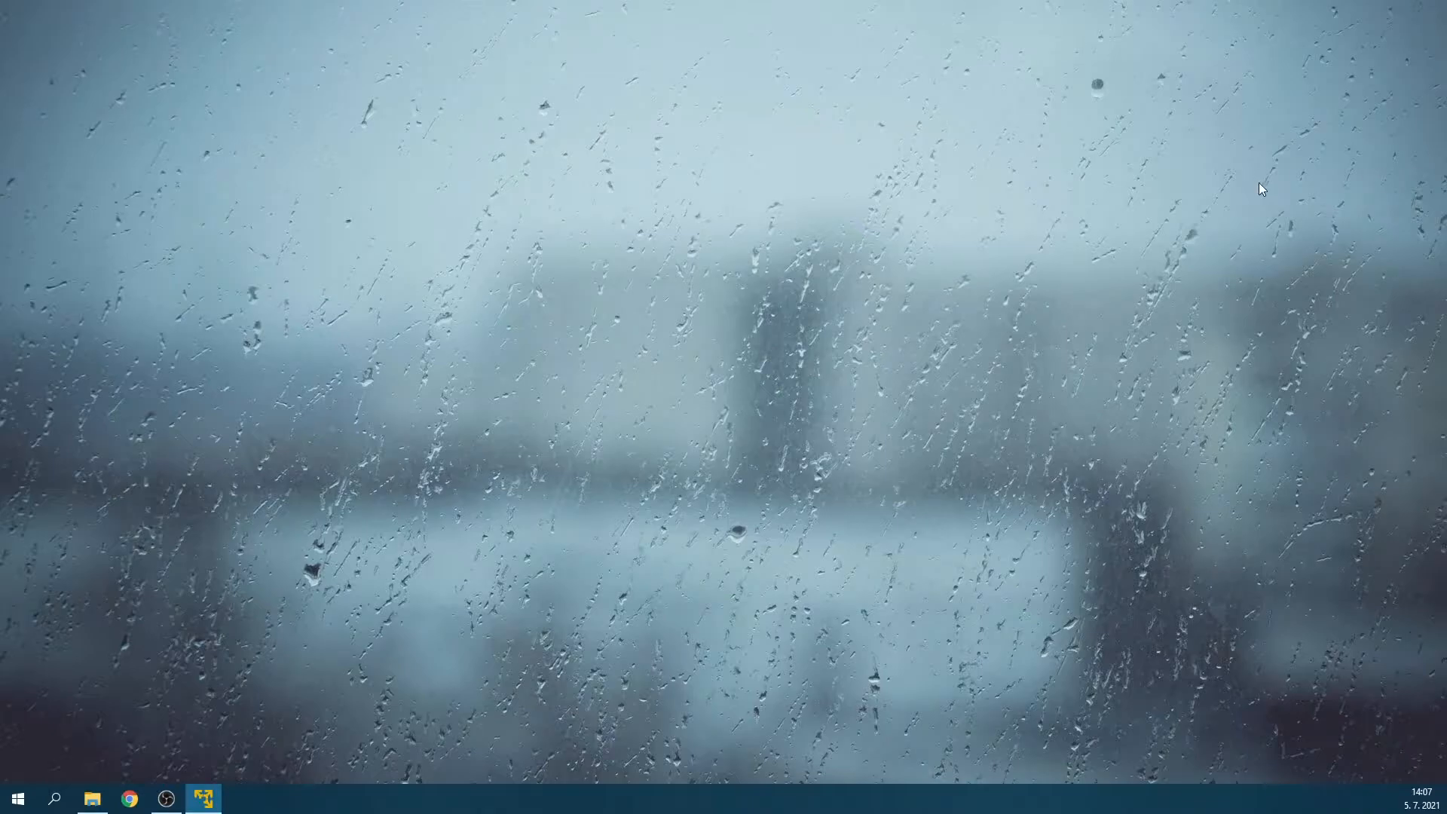
Start creating a new virtual machine that installs from the disc image E:\VM\ubuntu-21.04-desktop-amd64.iso.
{"action": "left_click_drag", "start_coordinate": [1446, 161], "coordinate": [856, 131]}
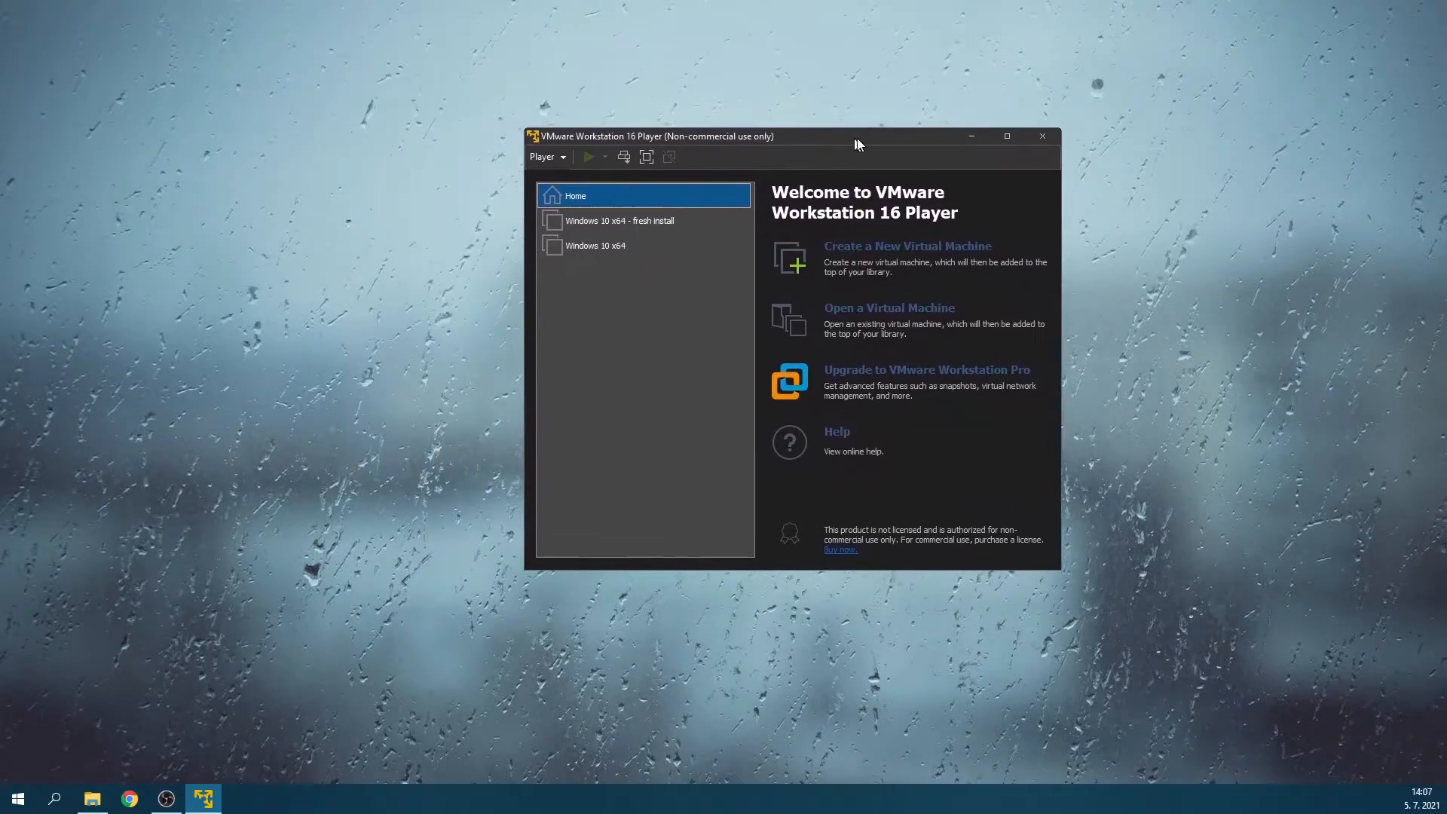
{"action": "right_click", "coordinate": [577, 192]}
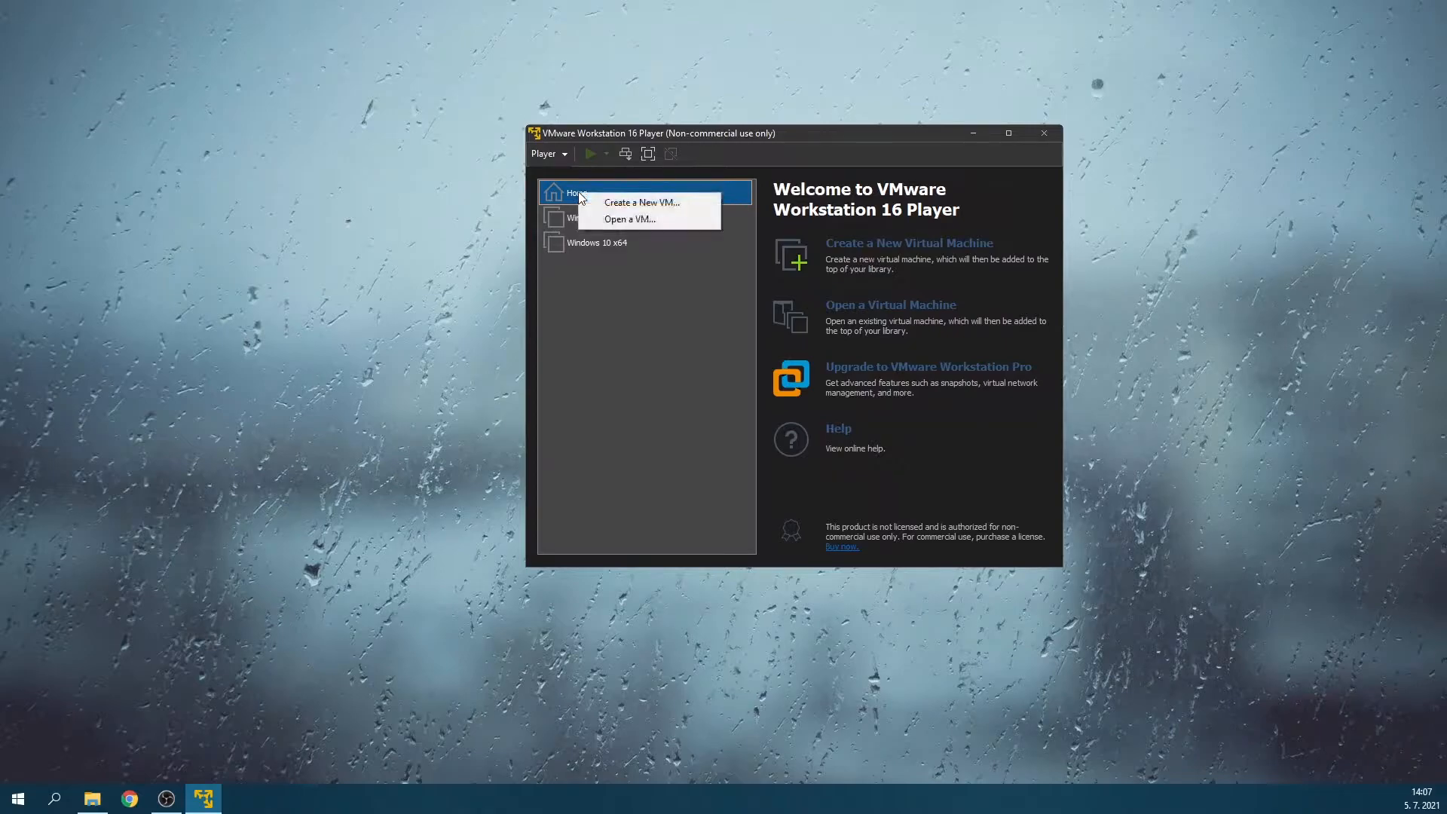
{"action": "left_click", "coordinate": [636, 204]}
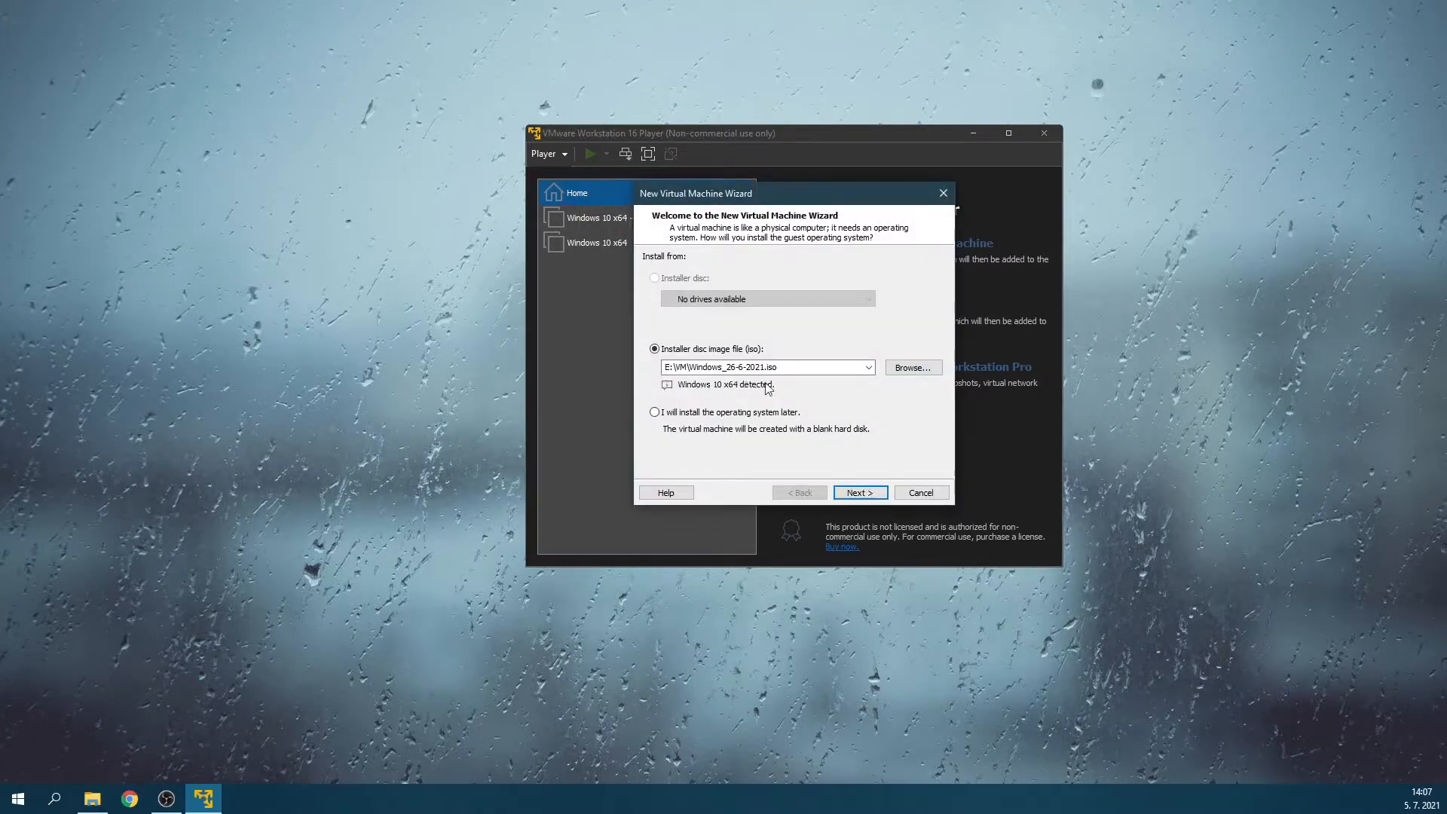
{"action": "left_click", "coordinate": [911, 370]}
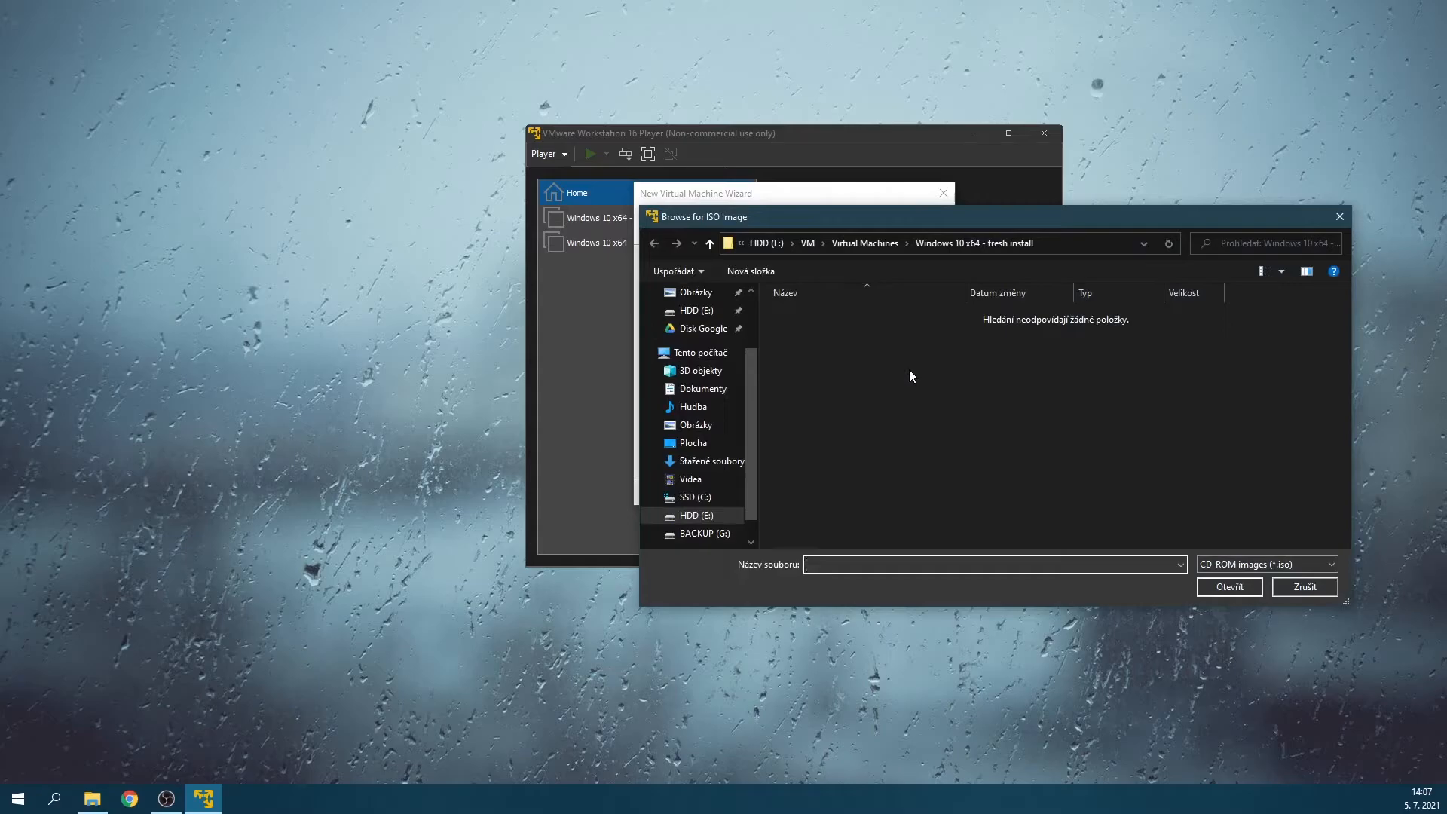
{"action": "left_click", "coordinate": [859, 243]}
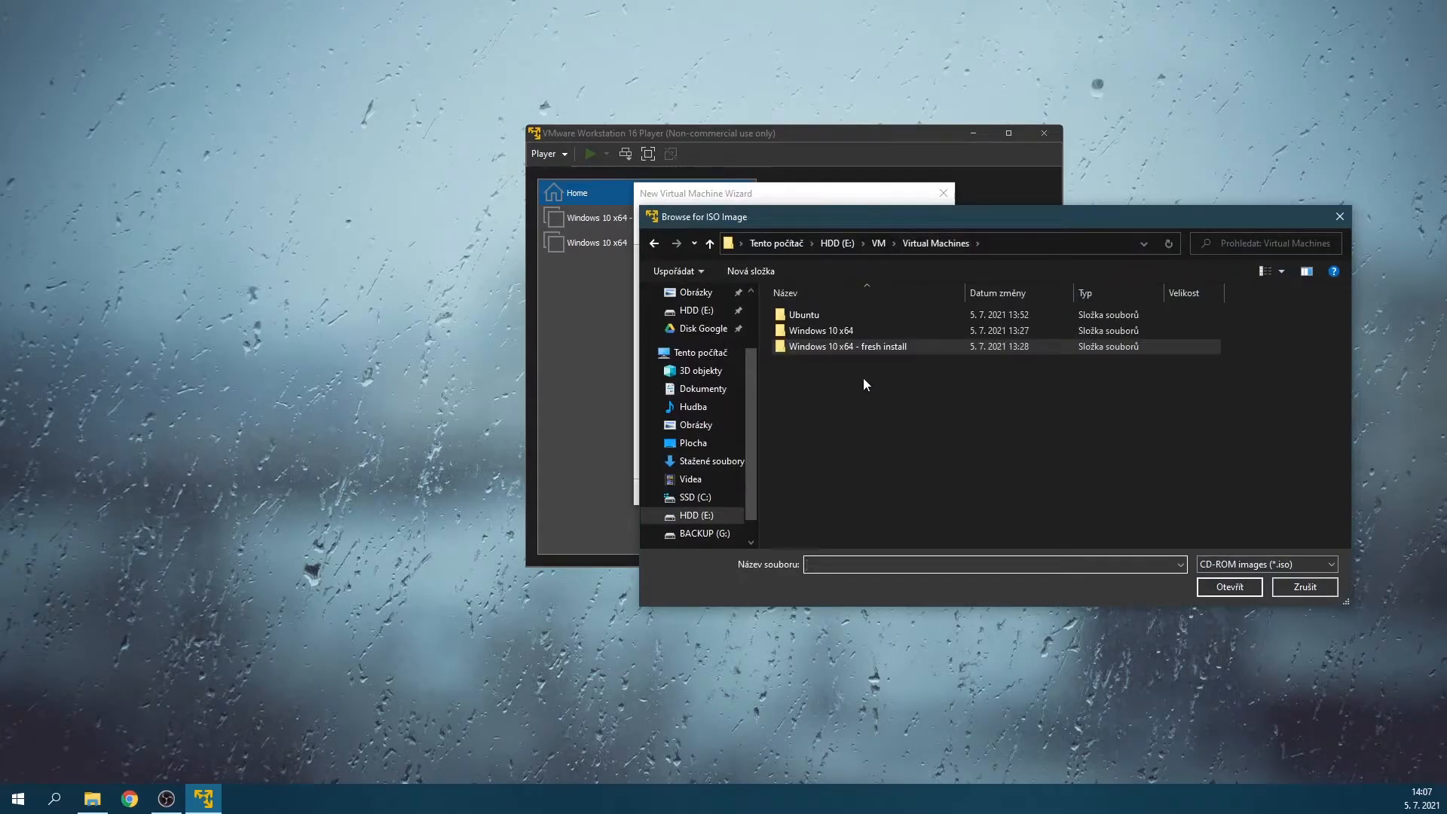
{"action": "left_click", "coordinate": [879, 244]}
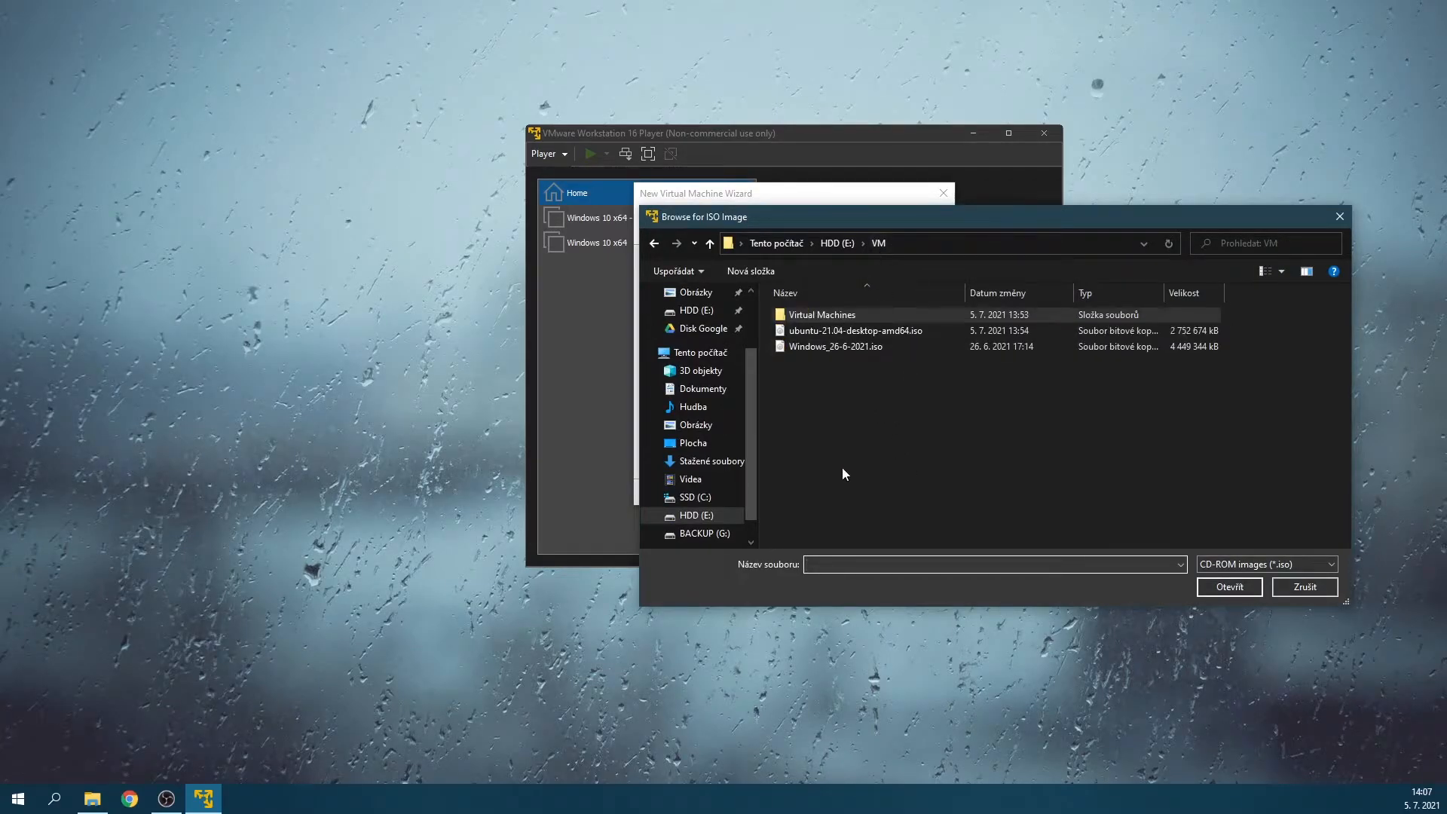
{"action": "left_click", "coordinate": [861, 330]}
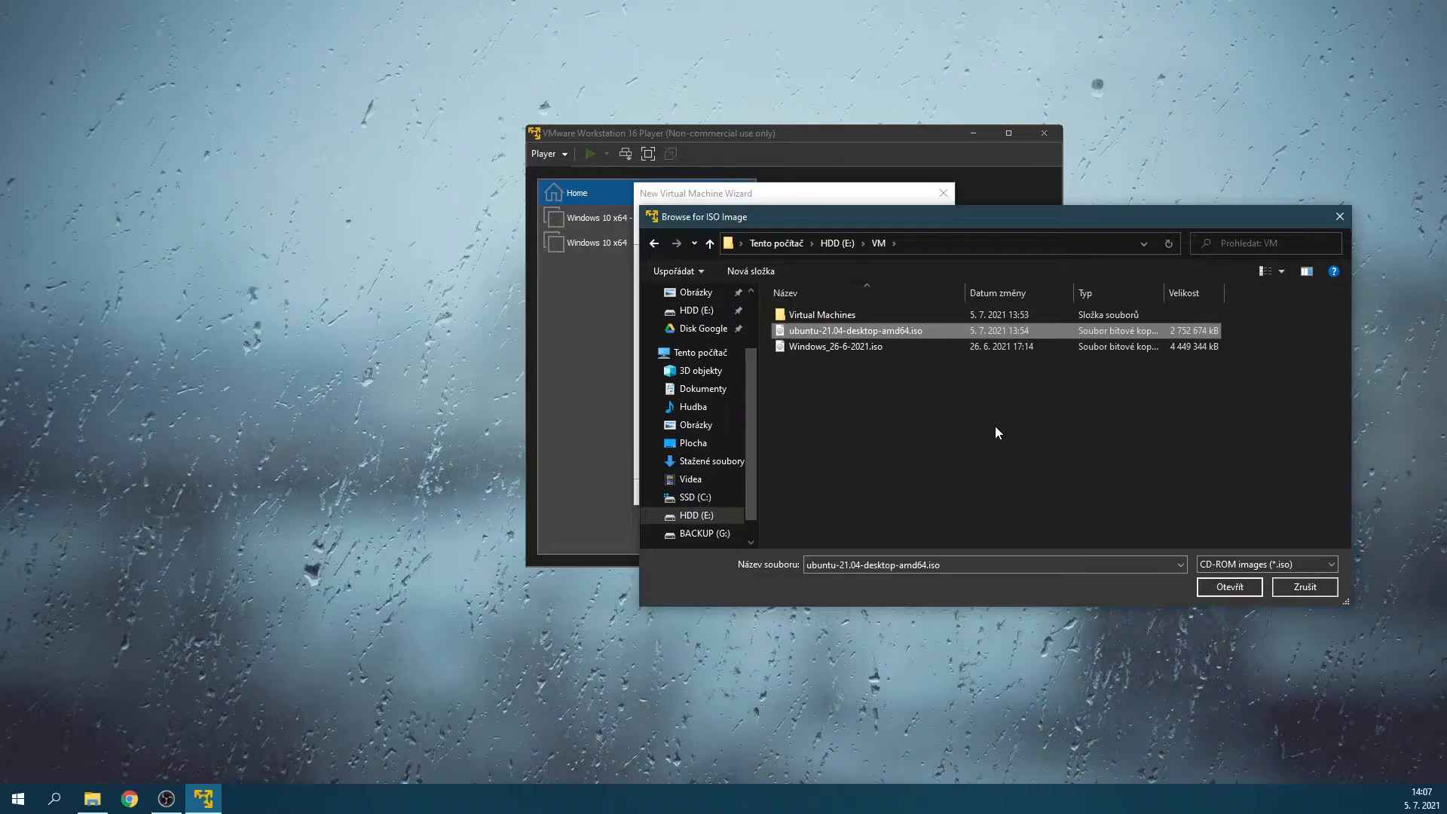
{"action": "left_click", "coordinate": [1226, 594]}
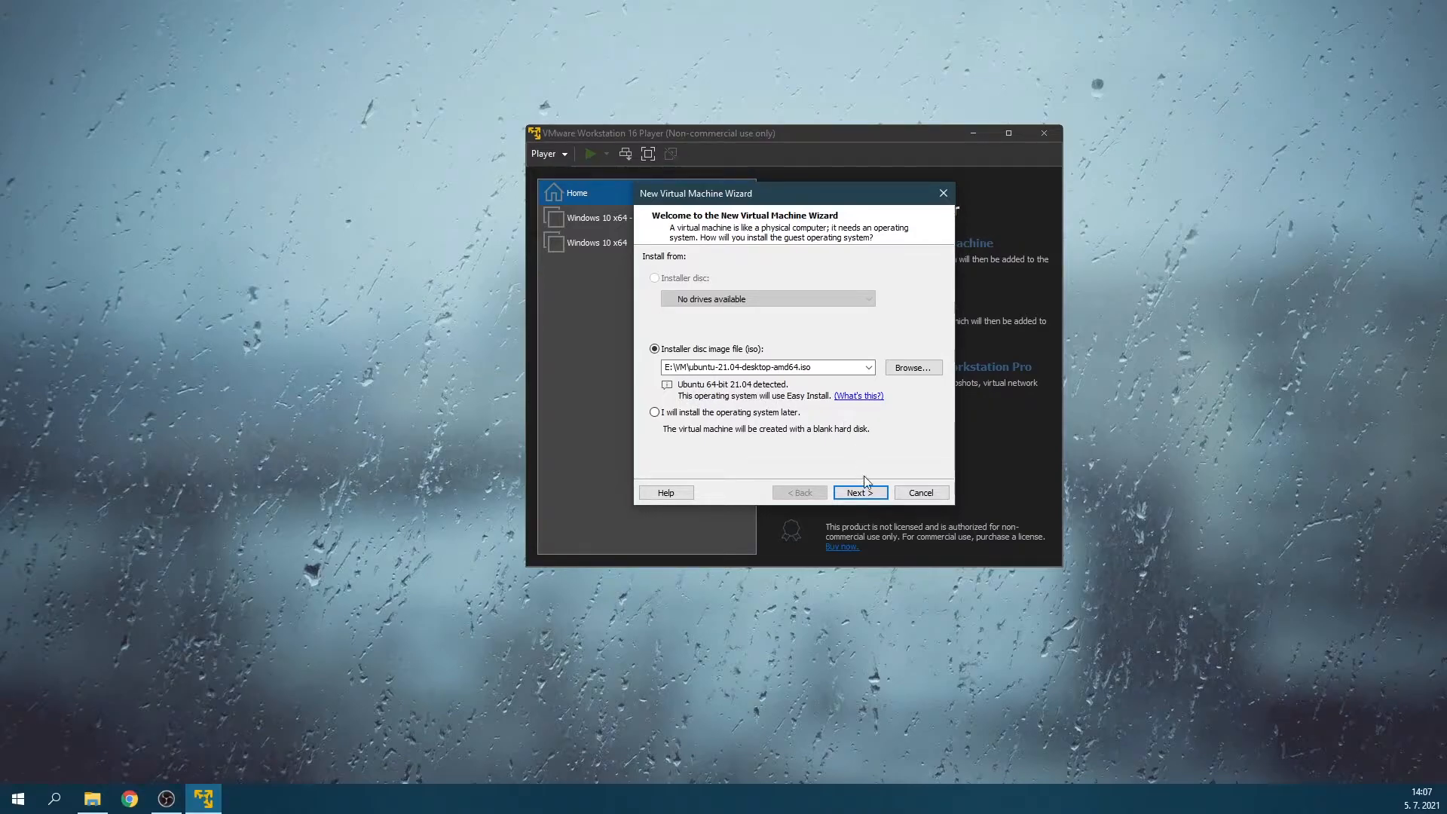
{"action": "left_click", "coordinate": [874, 493]}
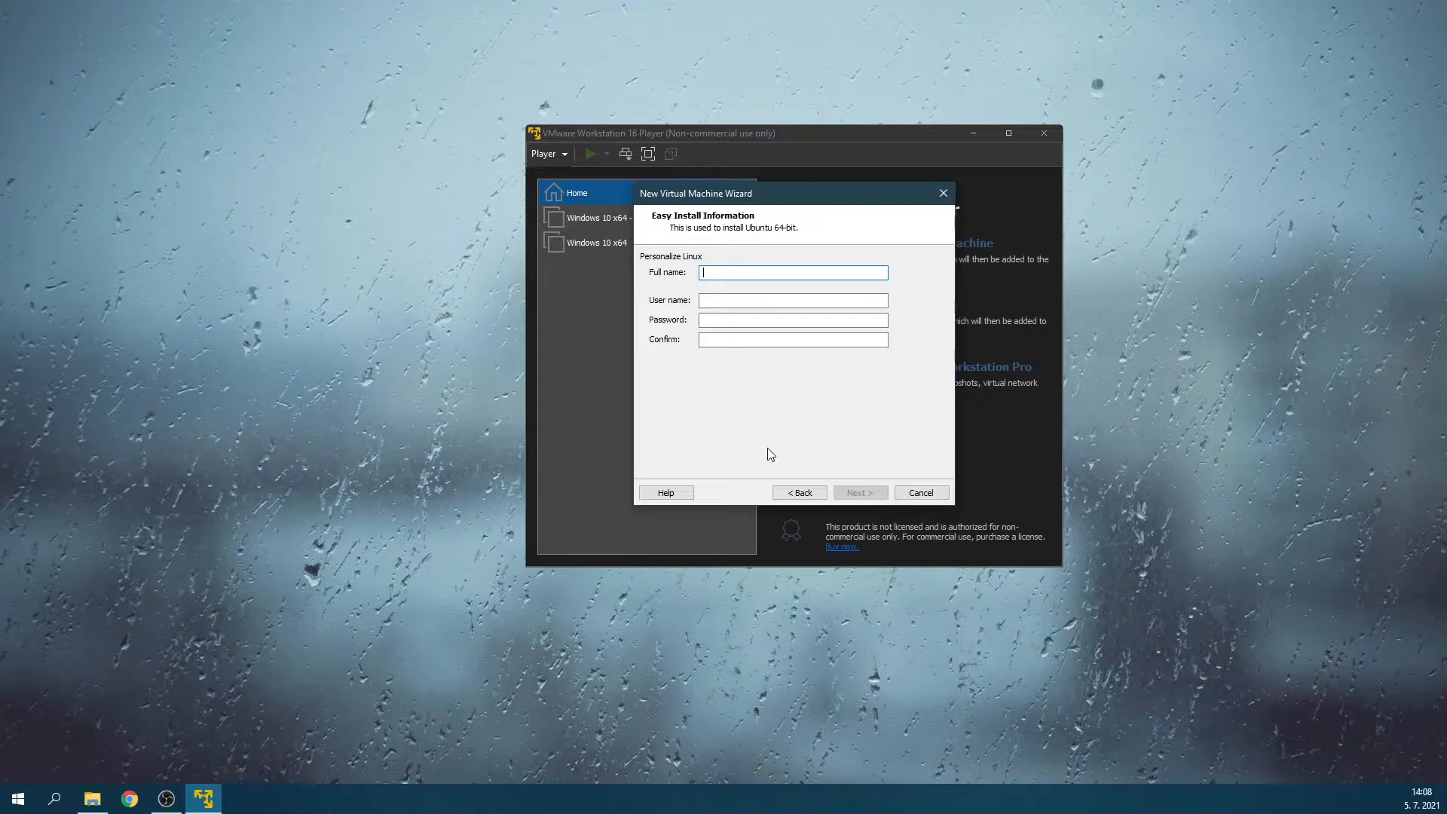
Fill in the Easy Install information with the full name, user name and account password, including its confirmation.
{"action": "type", "text": "Tom"}
{"action": "key", "text": "Tab"}
{"action": "type", "text": "tom"}
{"action": "key", "text": "Tab"}
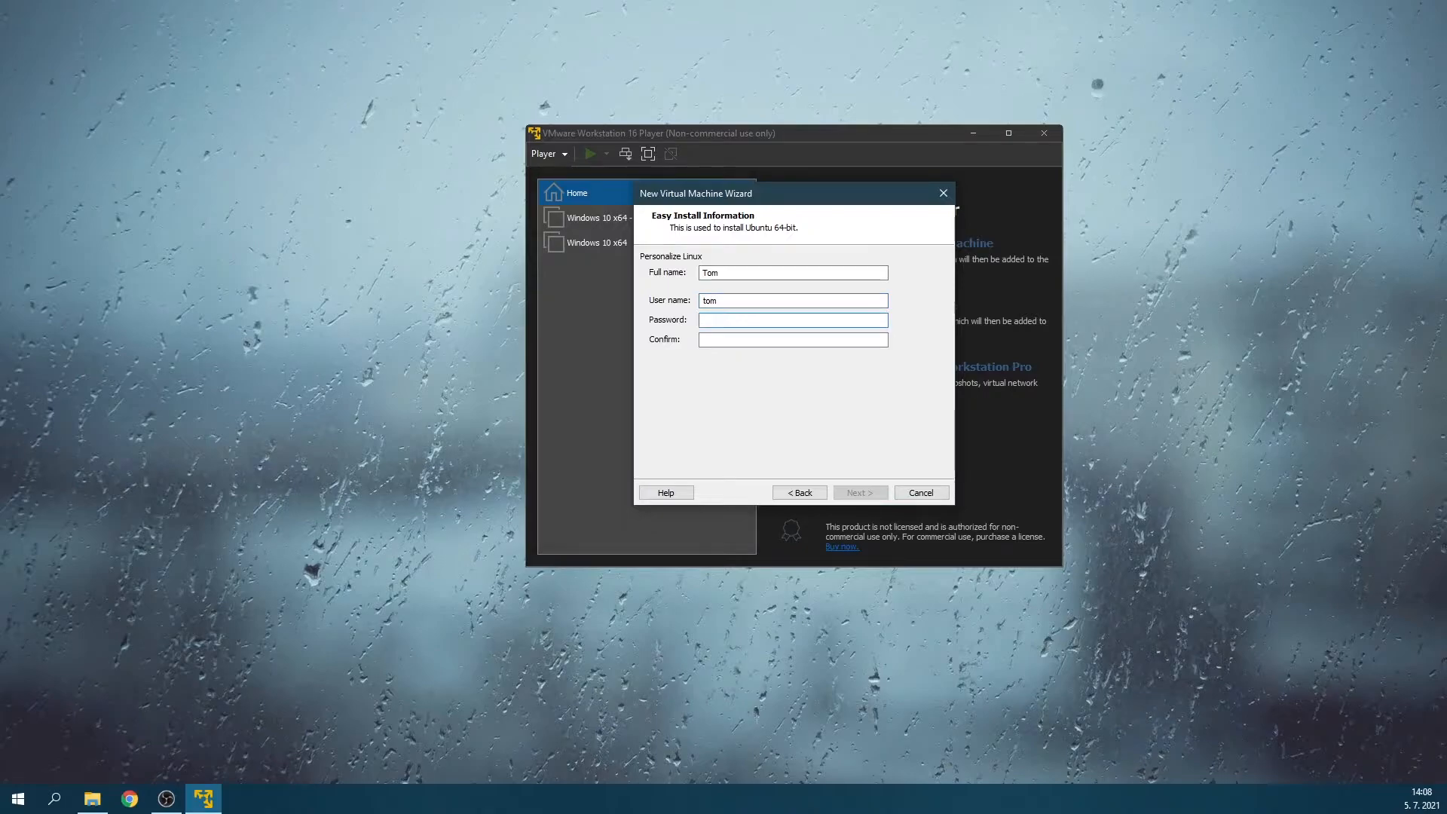
{"action": "type", "text": "******"}
{"action": "key", "text": "Tab"}
{"action": "type", "text": "******"}
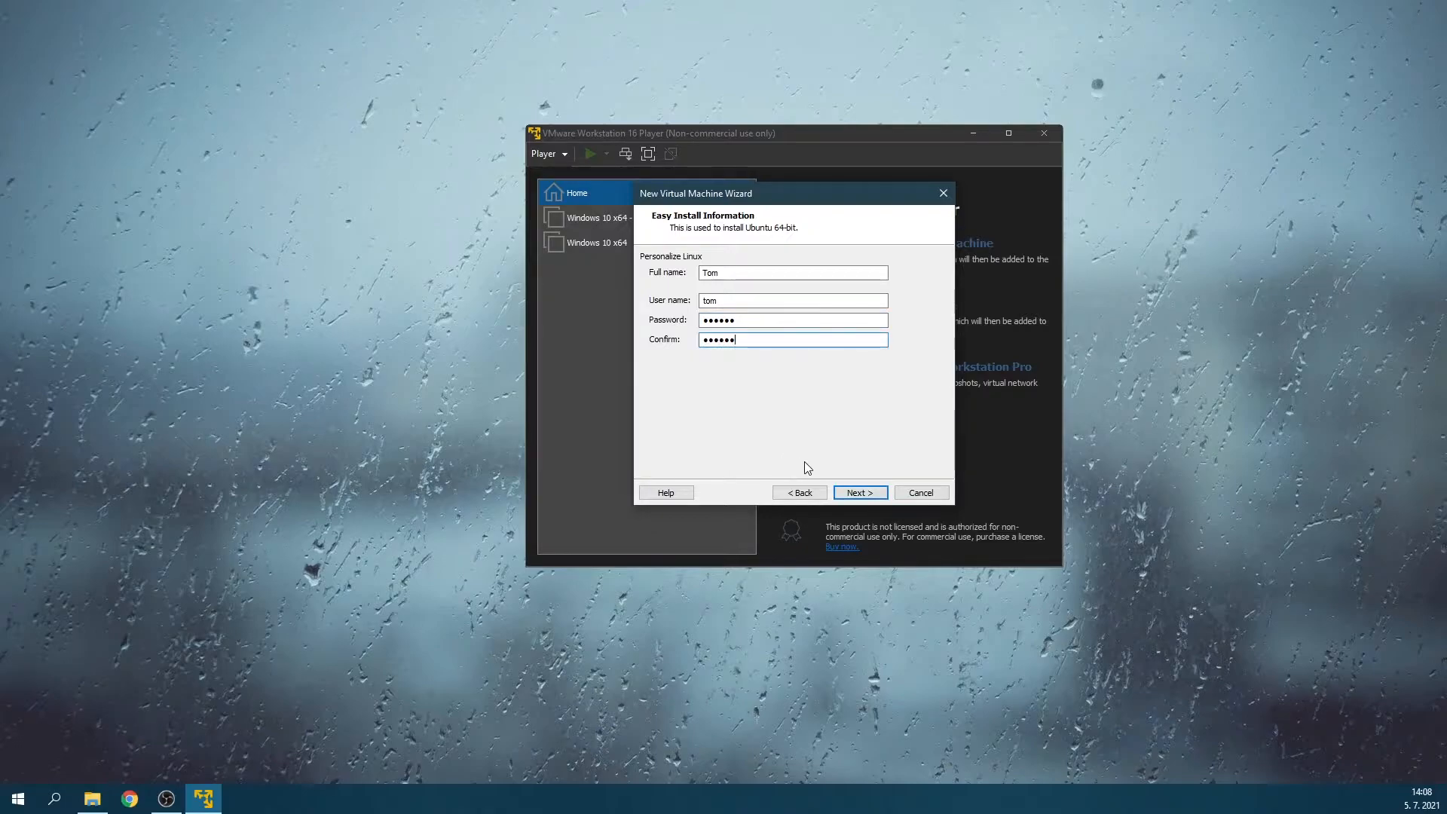
{"action": "left_click", "coordinate": [861, 494]}
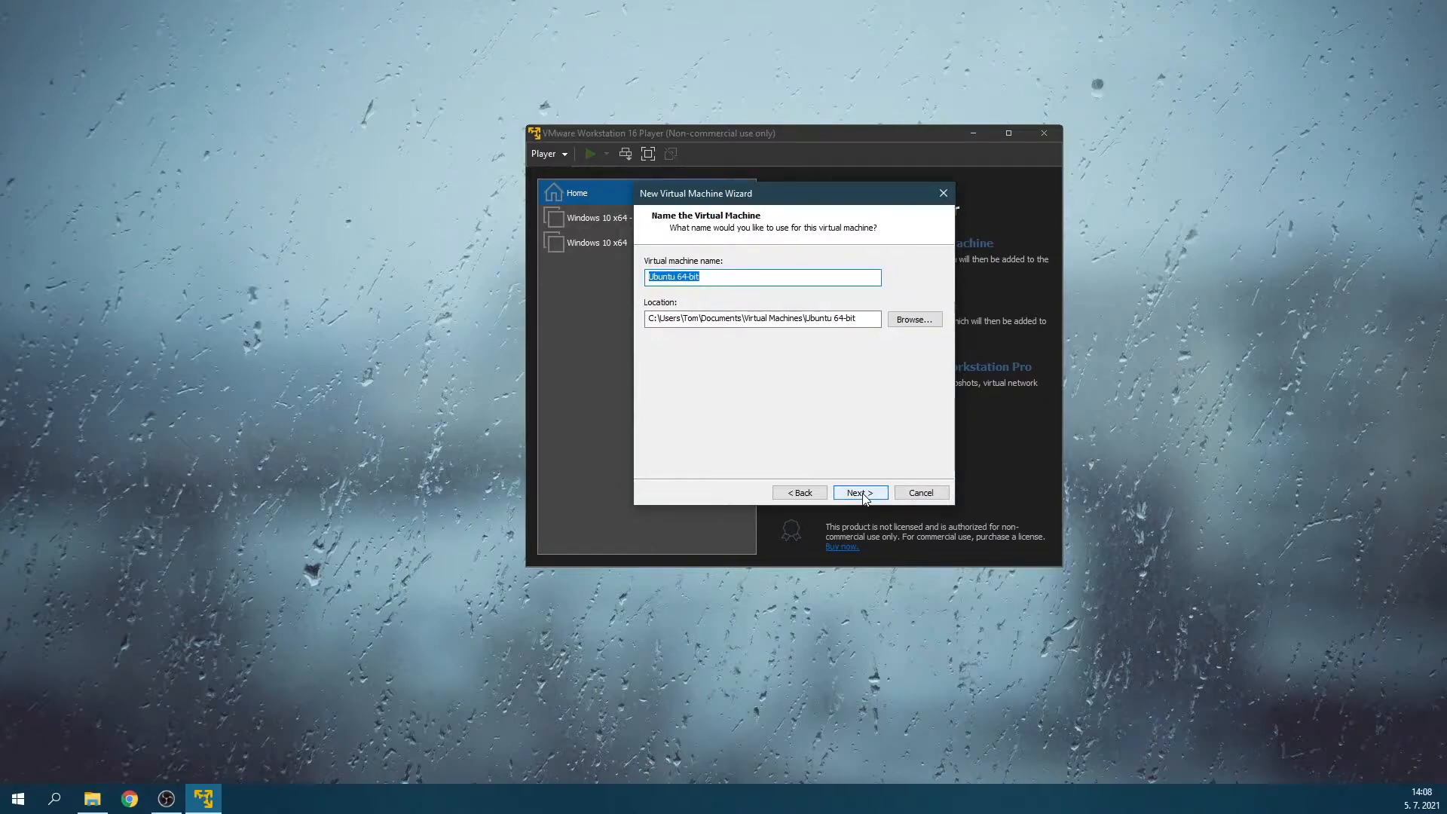
Accept the default name, location and 20 GB split disk, and create the Ubuntu 64-bit virtual machine.
{"action": "left_click", "coordinate": [861, 494]}
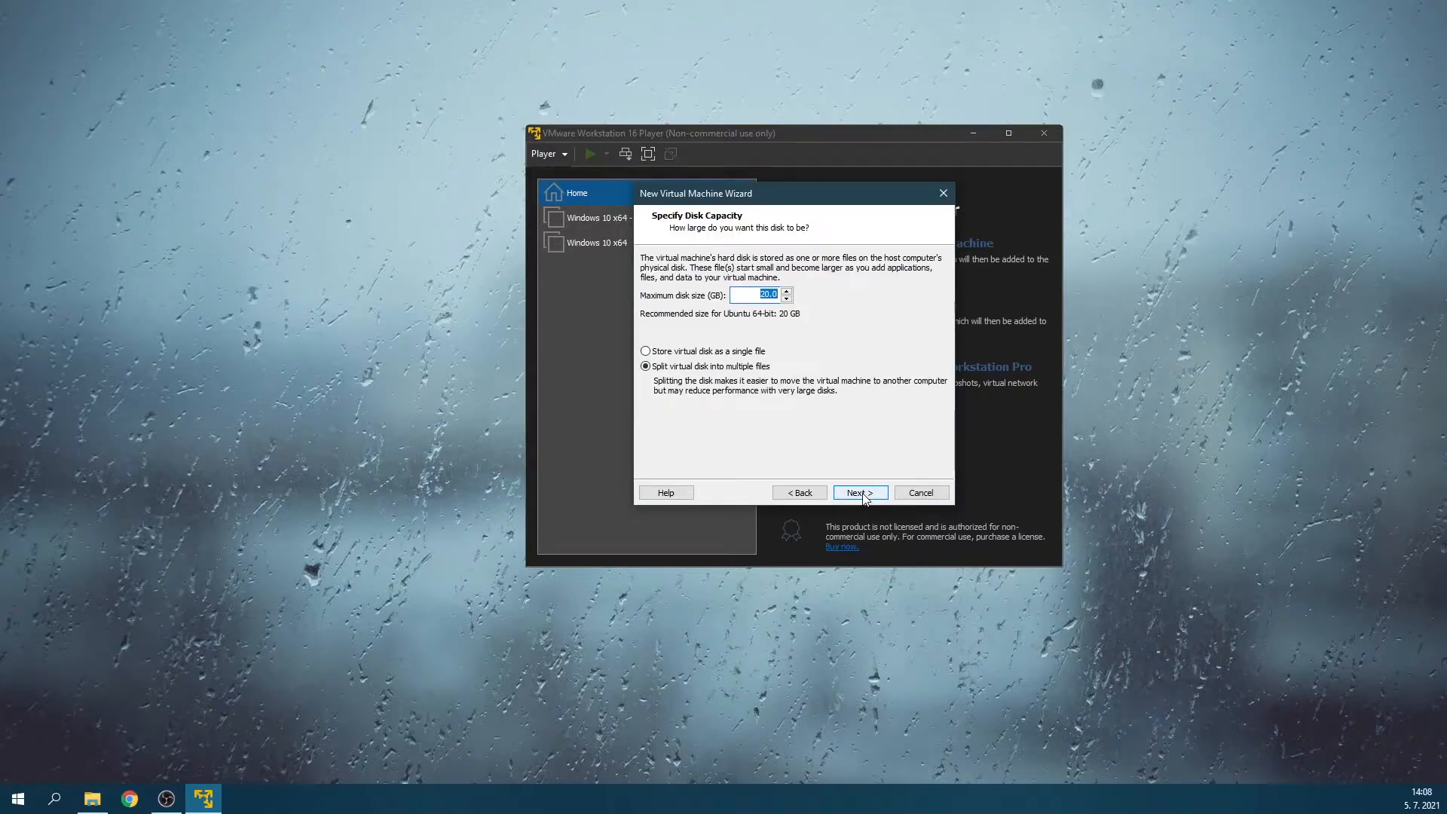
{"action": "left_click", "coordinate": [861, 494]}
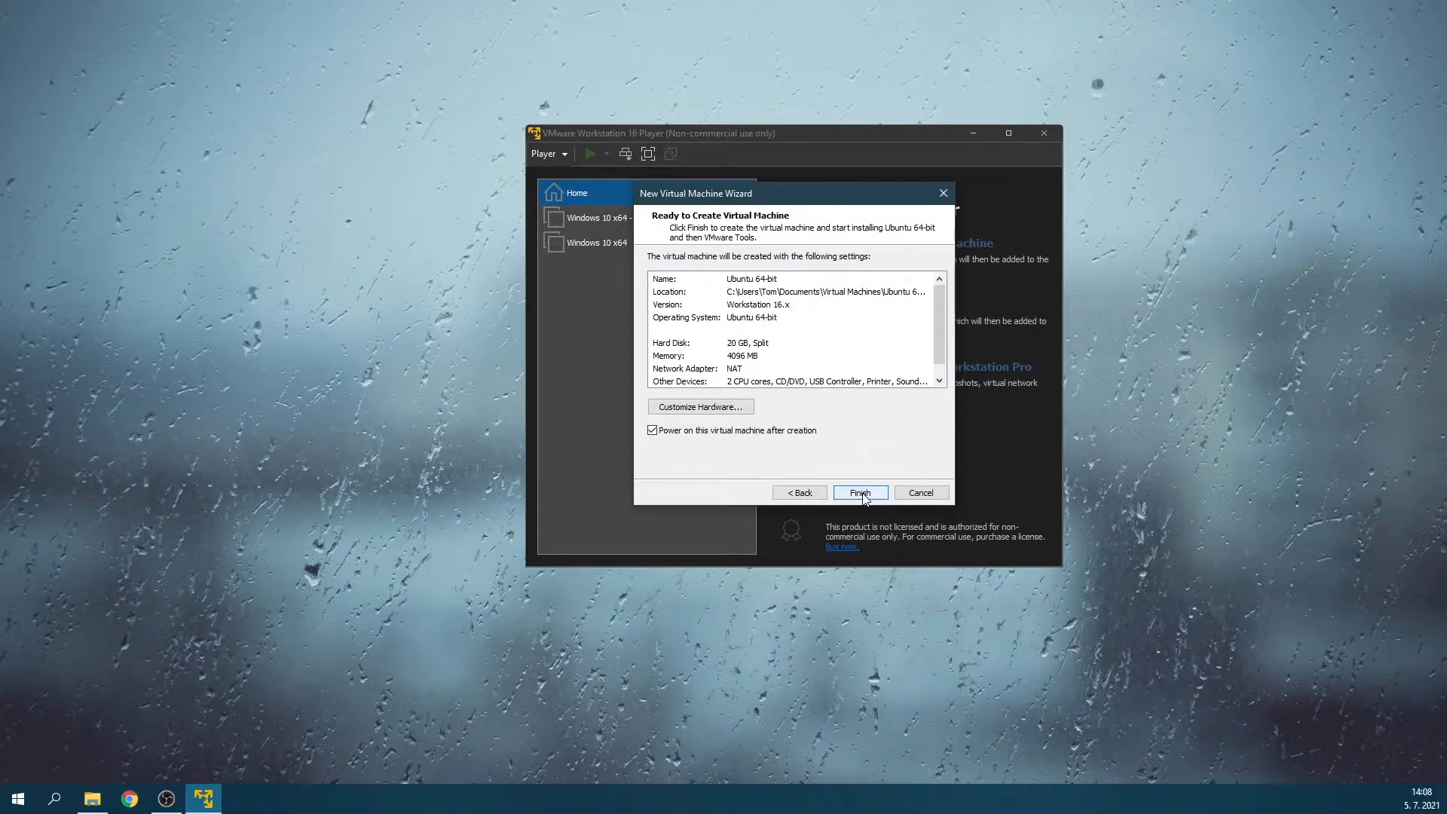
{"action": "left_click", "coordinate": [862, 494]}
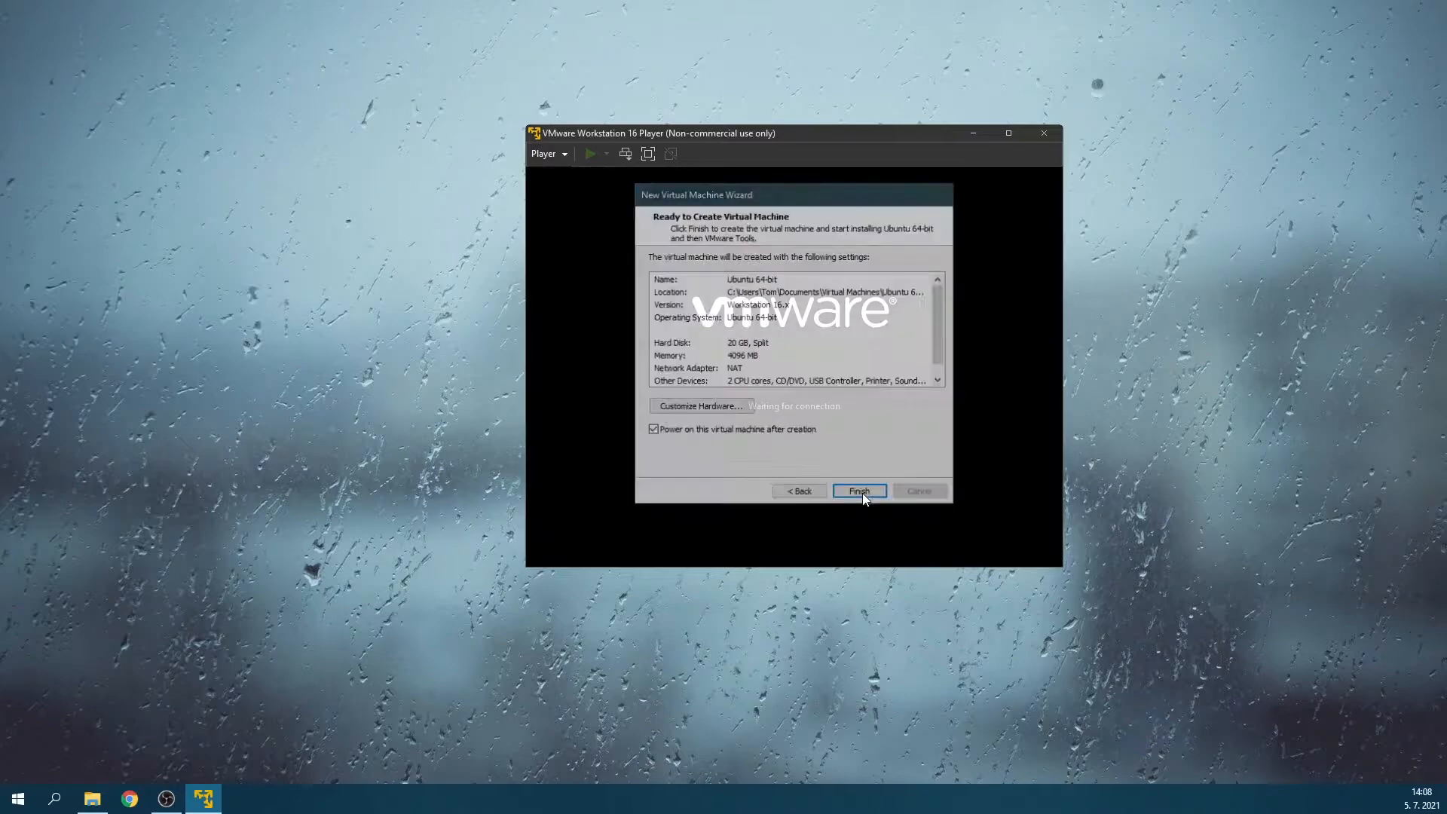
Cancel closing the virtual machine and download and install VMware Tools for Linux version 10.3.23.
{"action": "left_click", "coordinate": [1005, 132]}
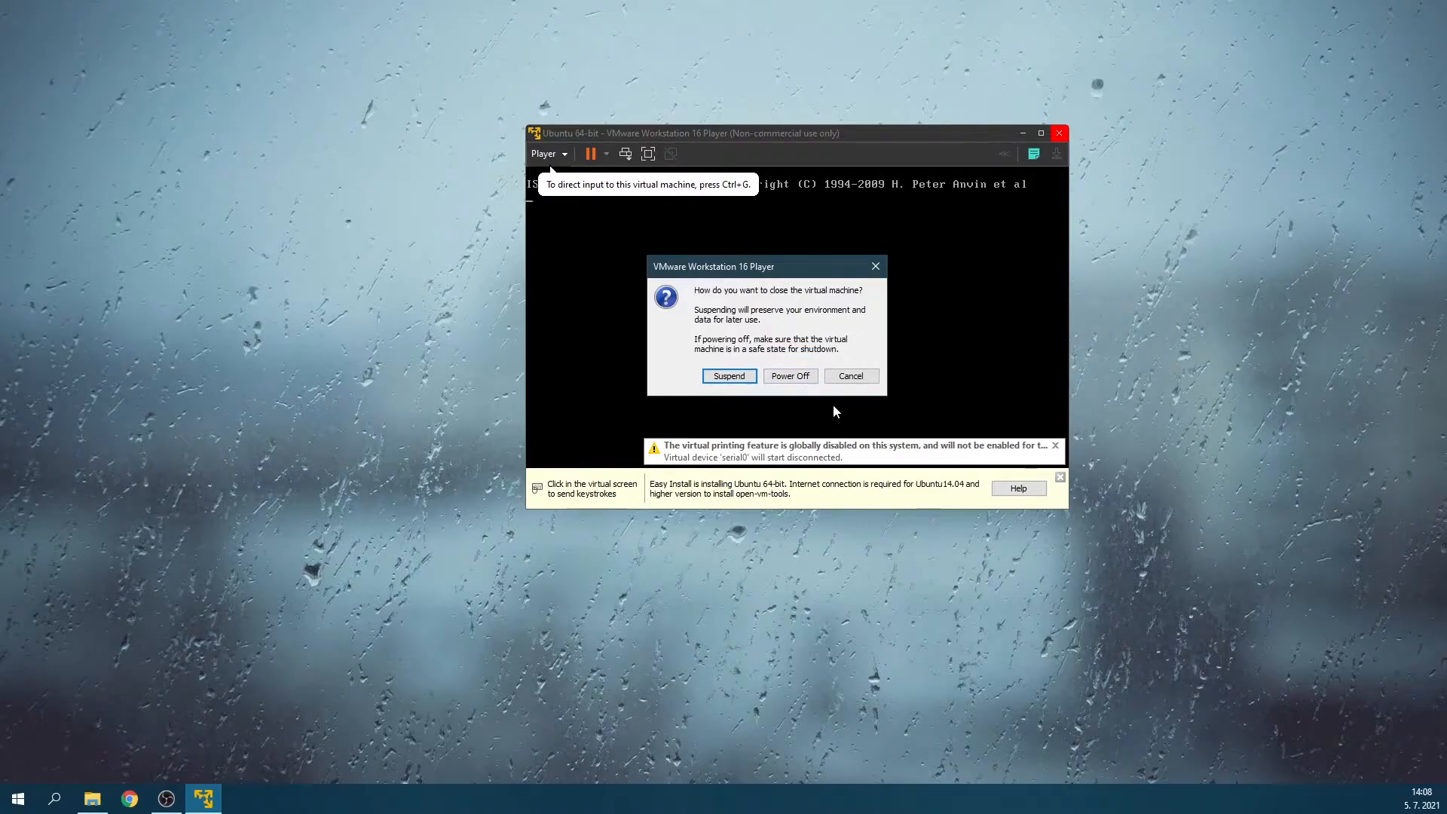
{"action": "left_click", "coordinate": [855, 377]}
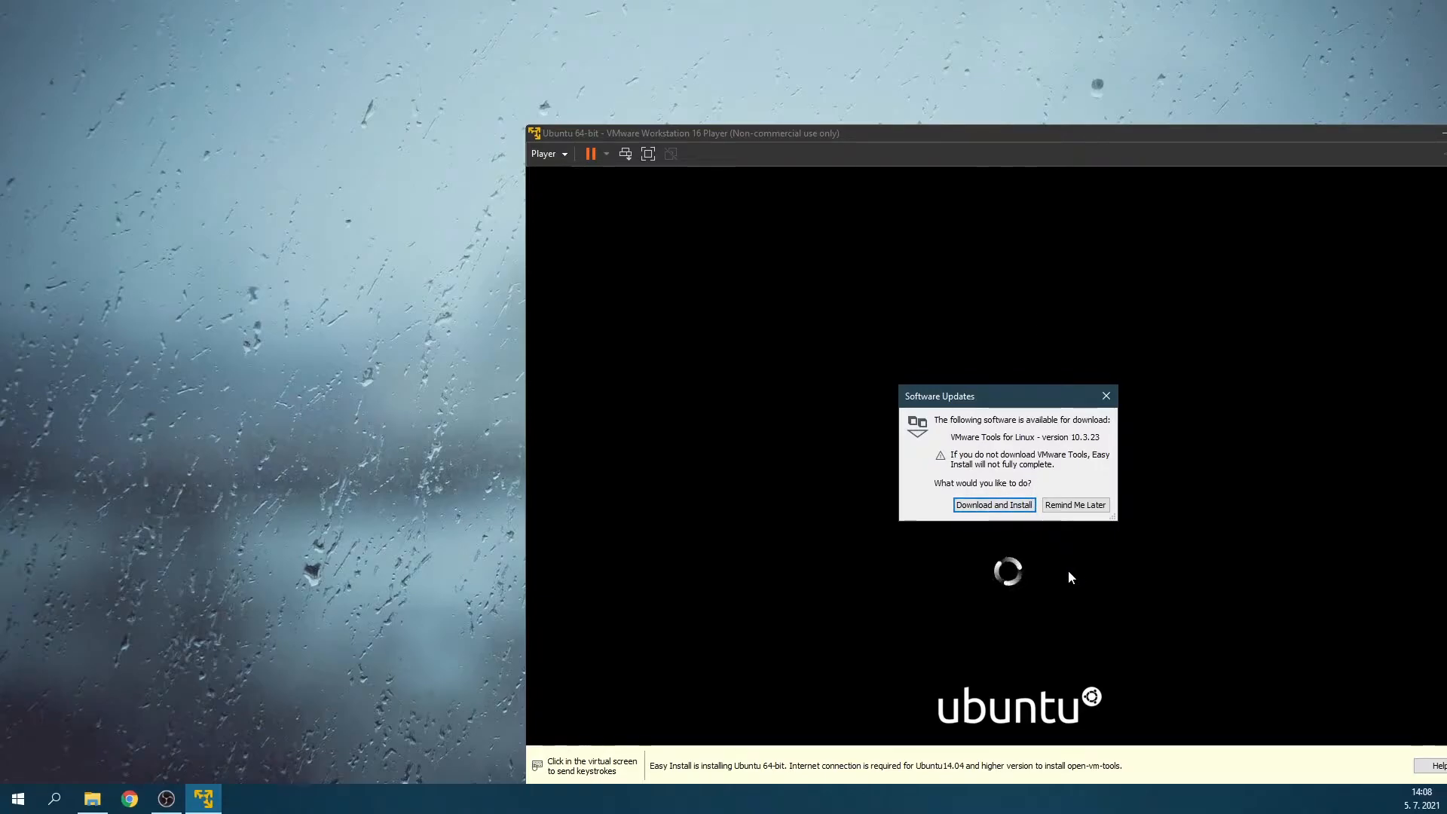
{"action": "left_click", "coordinate": [1007, 509]}
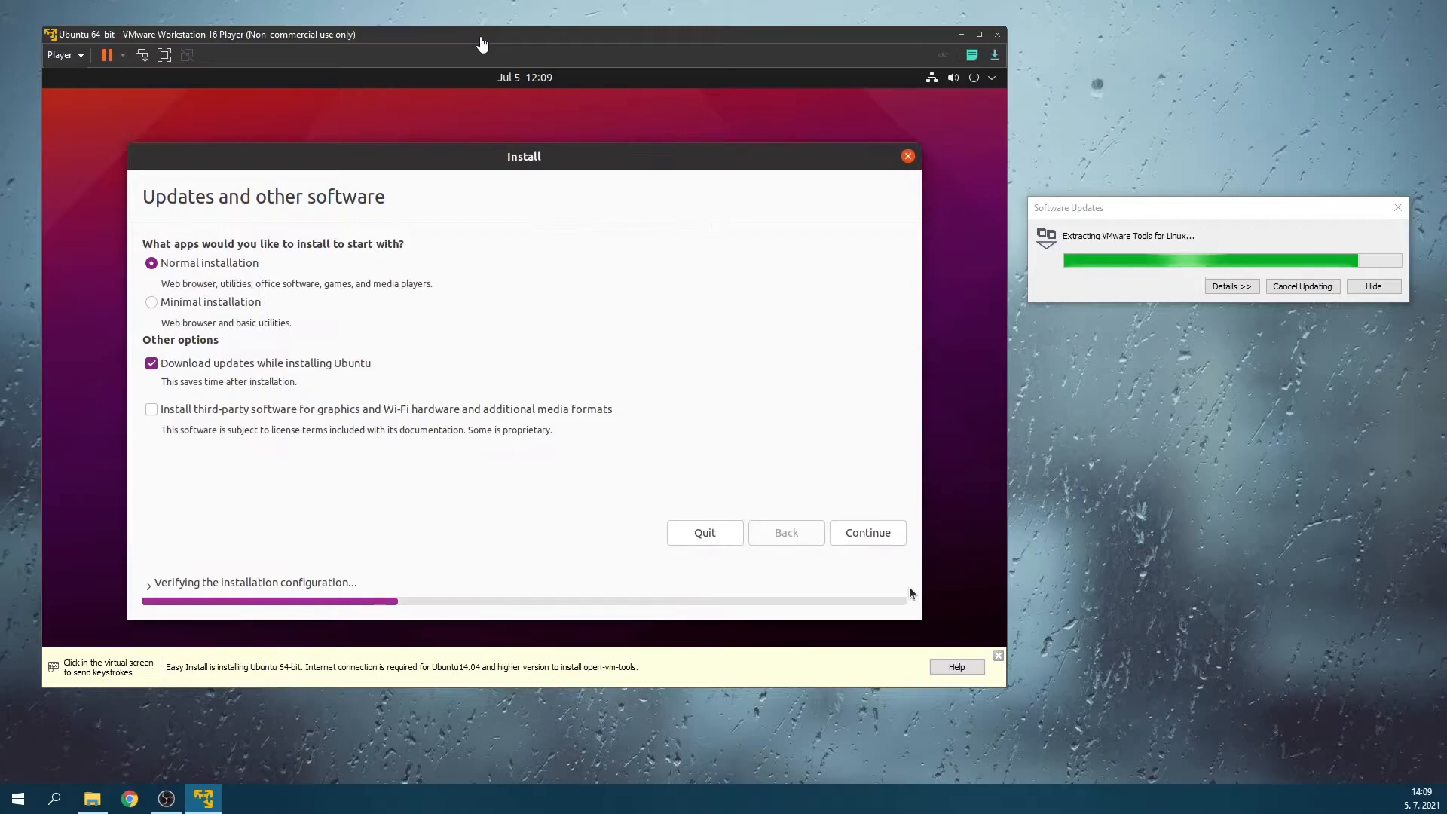
Show the virtual machine full screen and continue the Ubuntu installer with Minimal installation and the update-download and third-party software options toggled.
{"action": "left_click", "coordinate": [979, 35]}
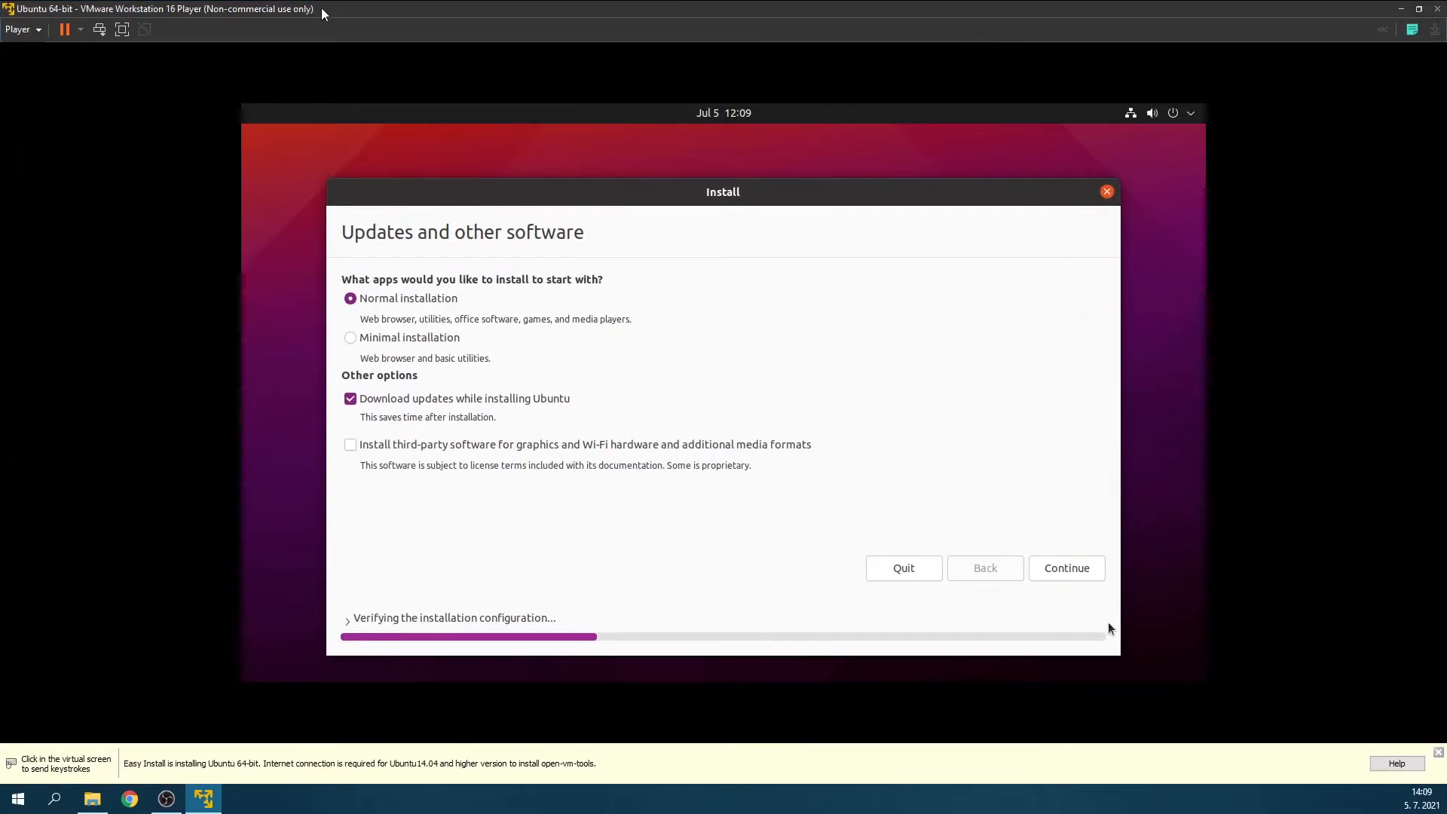
{"action": "left_click", "coordinate": [122, 30]}
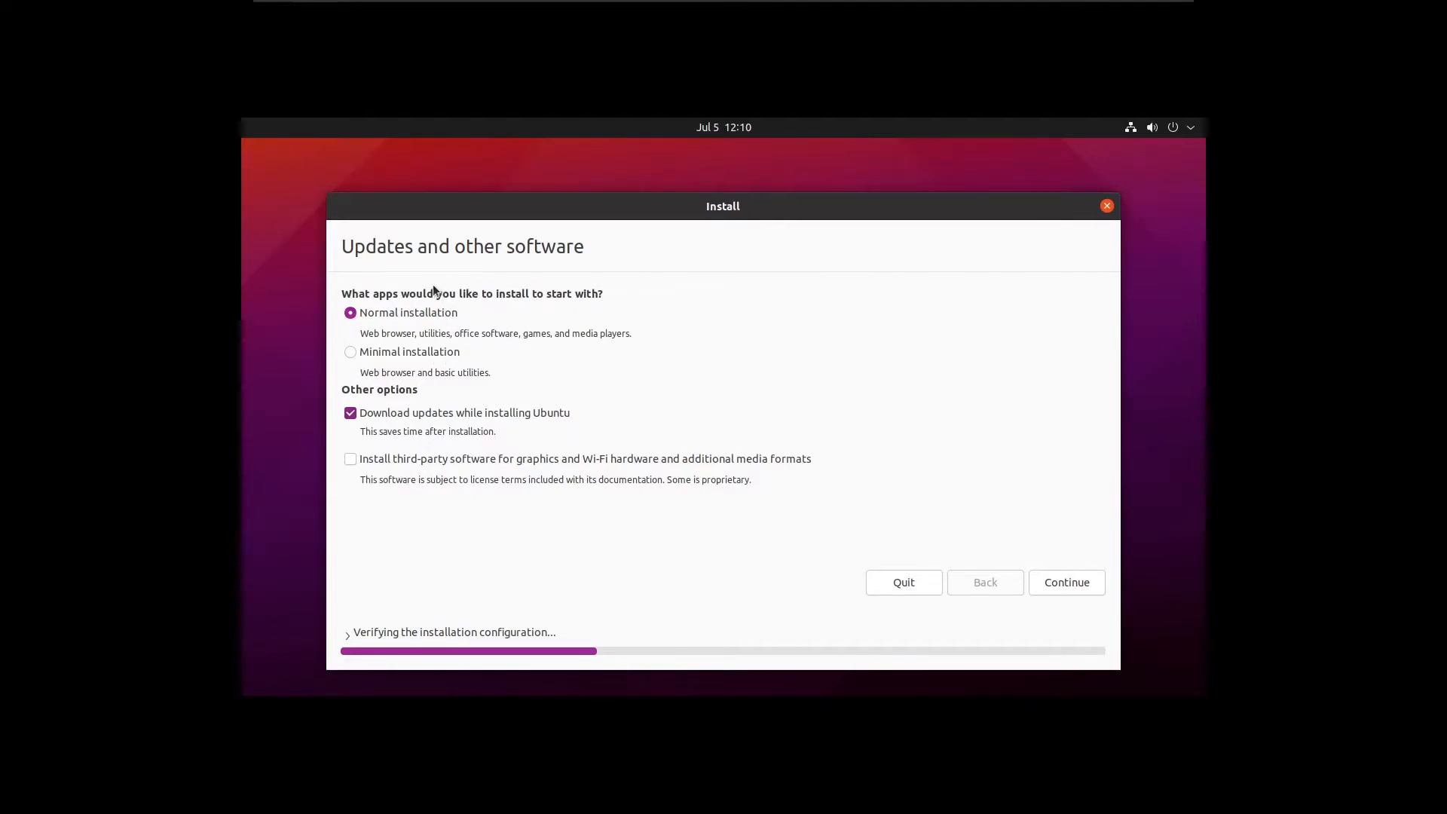
{"action": "left_click", "coordinate": [402, 352]}
{"action": "left_click", "coordinate": [351, 416]}
{"action": "left_click", "coordinate": [353, 460]}
{"action": "left_click", "coordinate": [1078, 588]}
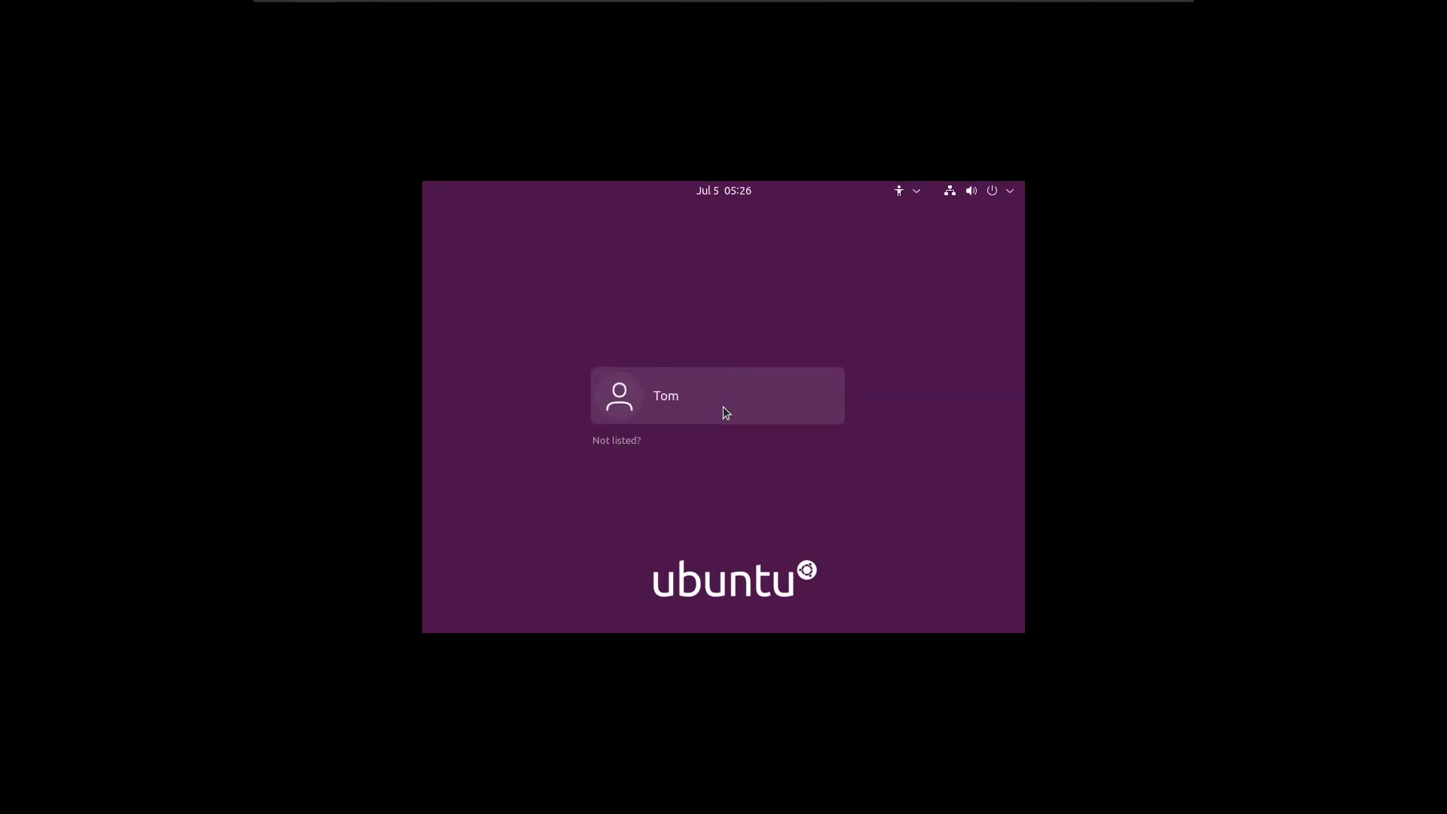
Log in to Ubuntu with the listed user account by entering the account password.
{"action": "left_click", "coordinate": [720, 405]}
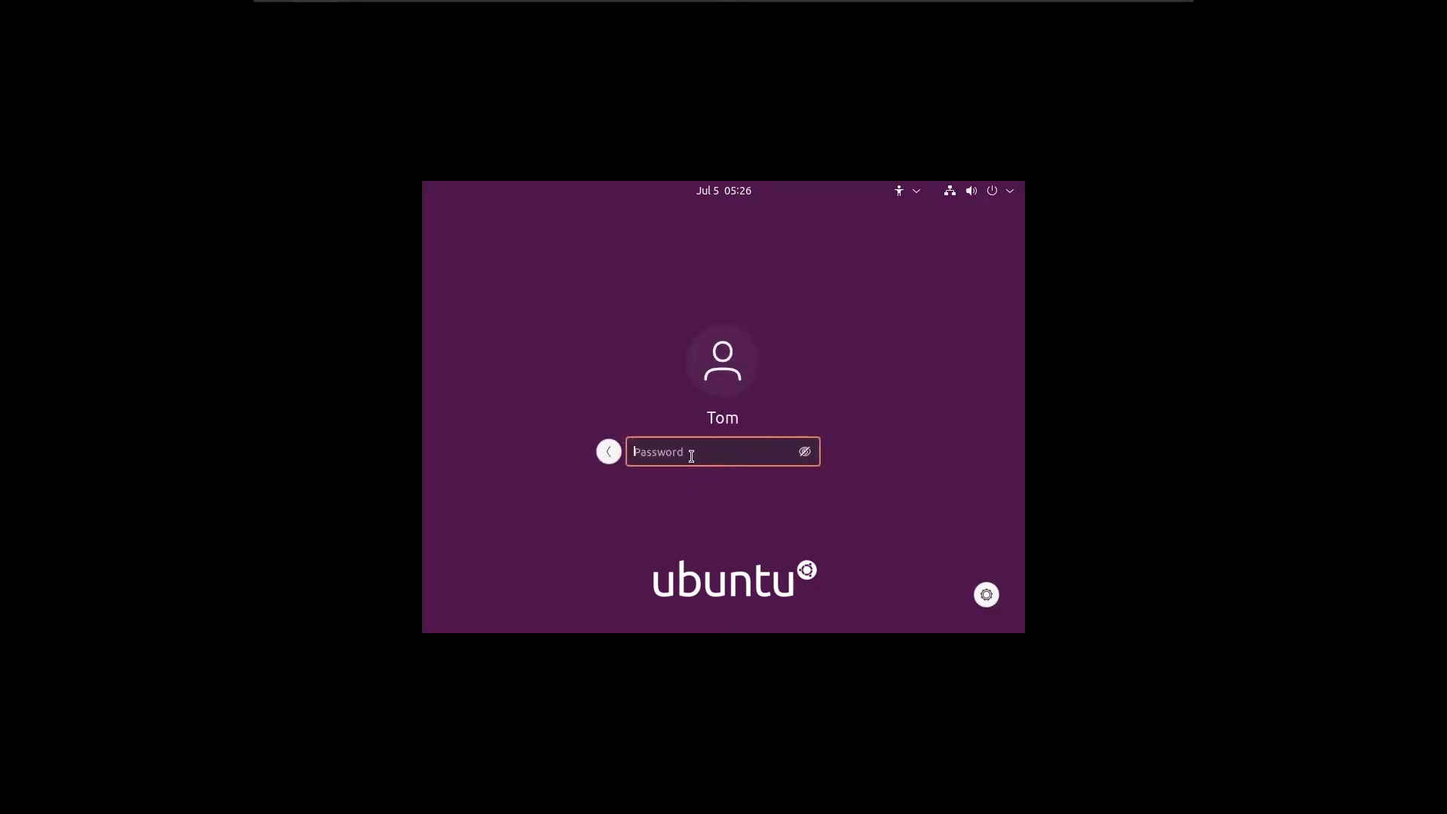
{"action": "type", "text": "••••••"}
{"action": "key", "text": "Return"}
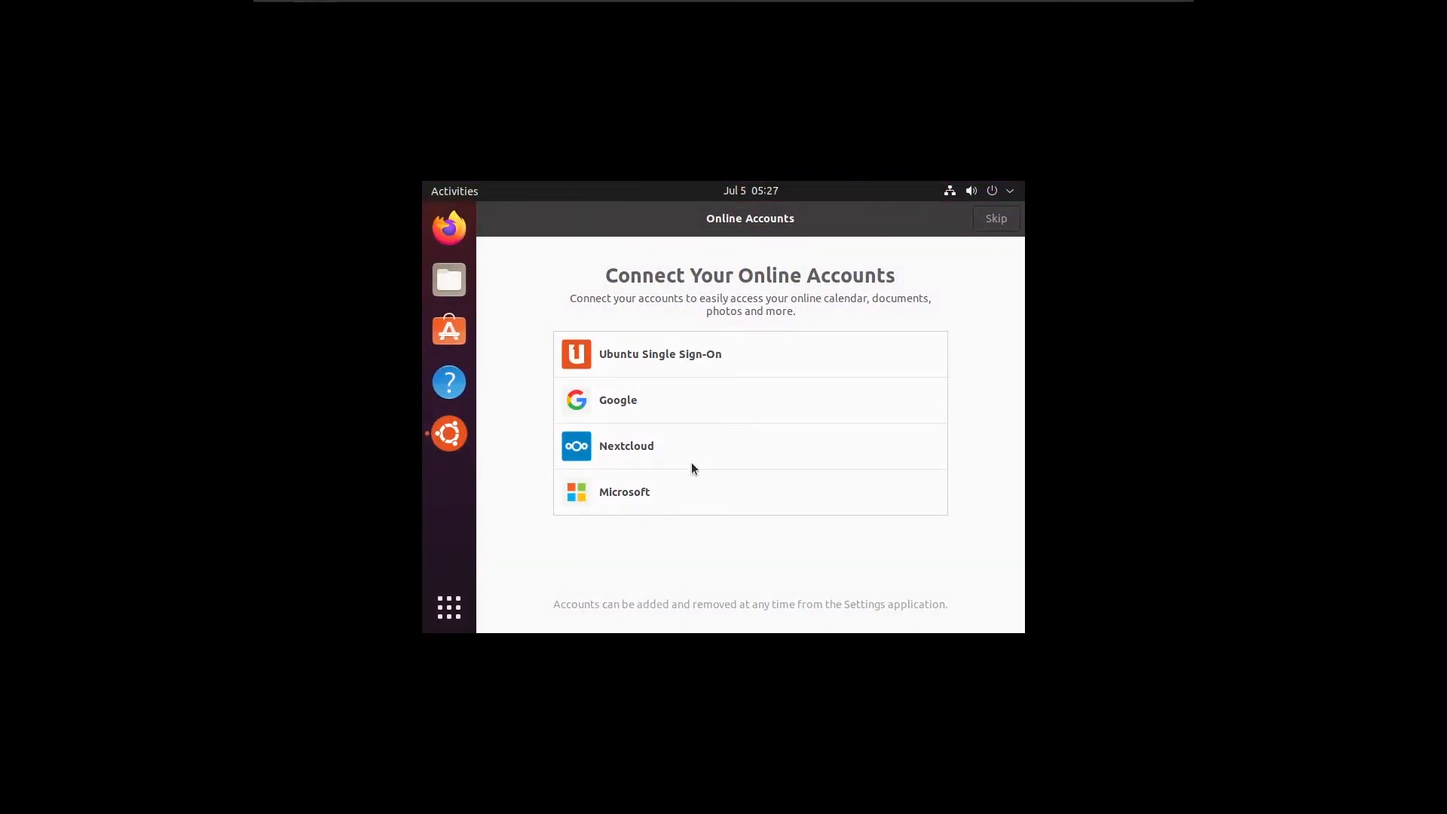
Complete the Ubuntu welcome setup, skipping online accounts and choosing not to send system info.
{"action": "left_click", "coordinate": [997, 219]}
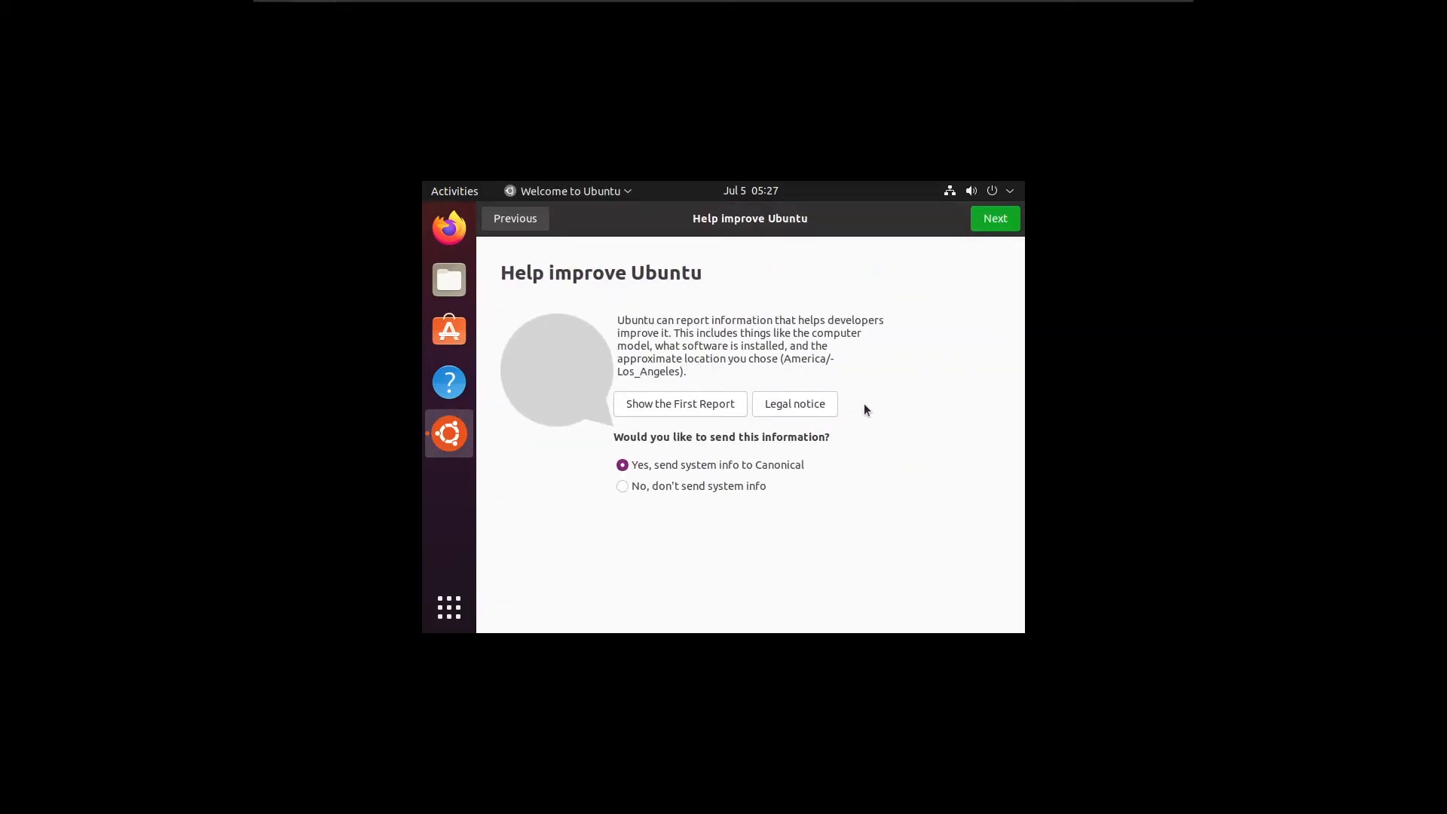
{"action": "left_click", "coordinate": [707, 486]}
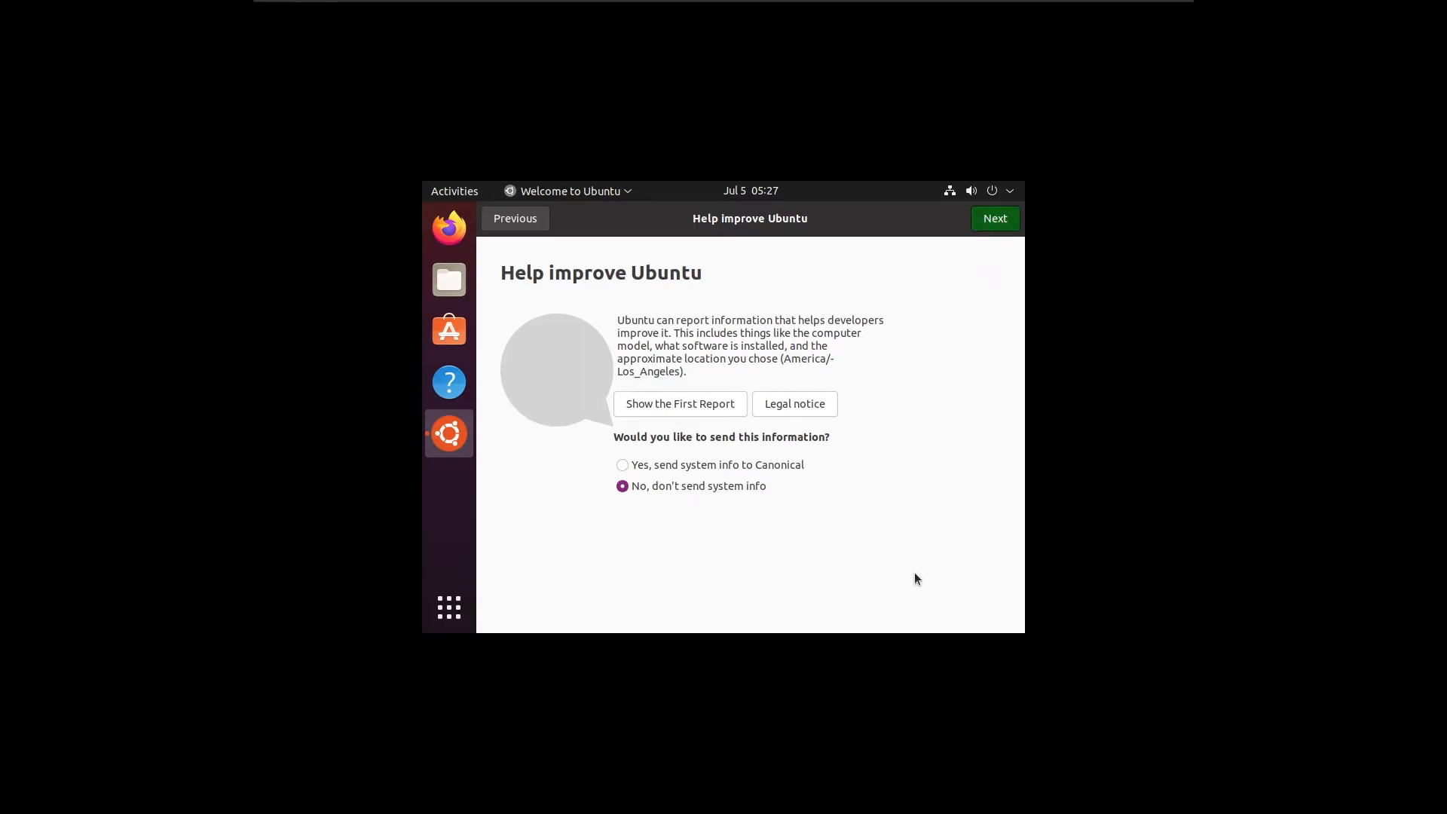
{"action": "left_click", "coordinate": [983, 220]}
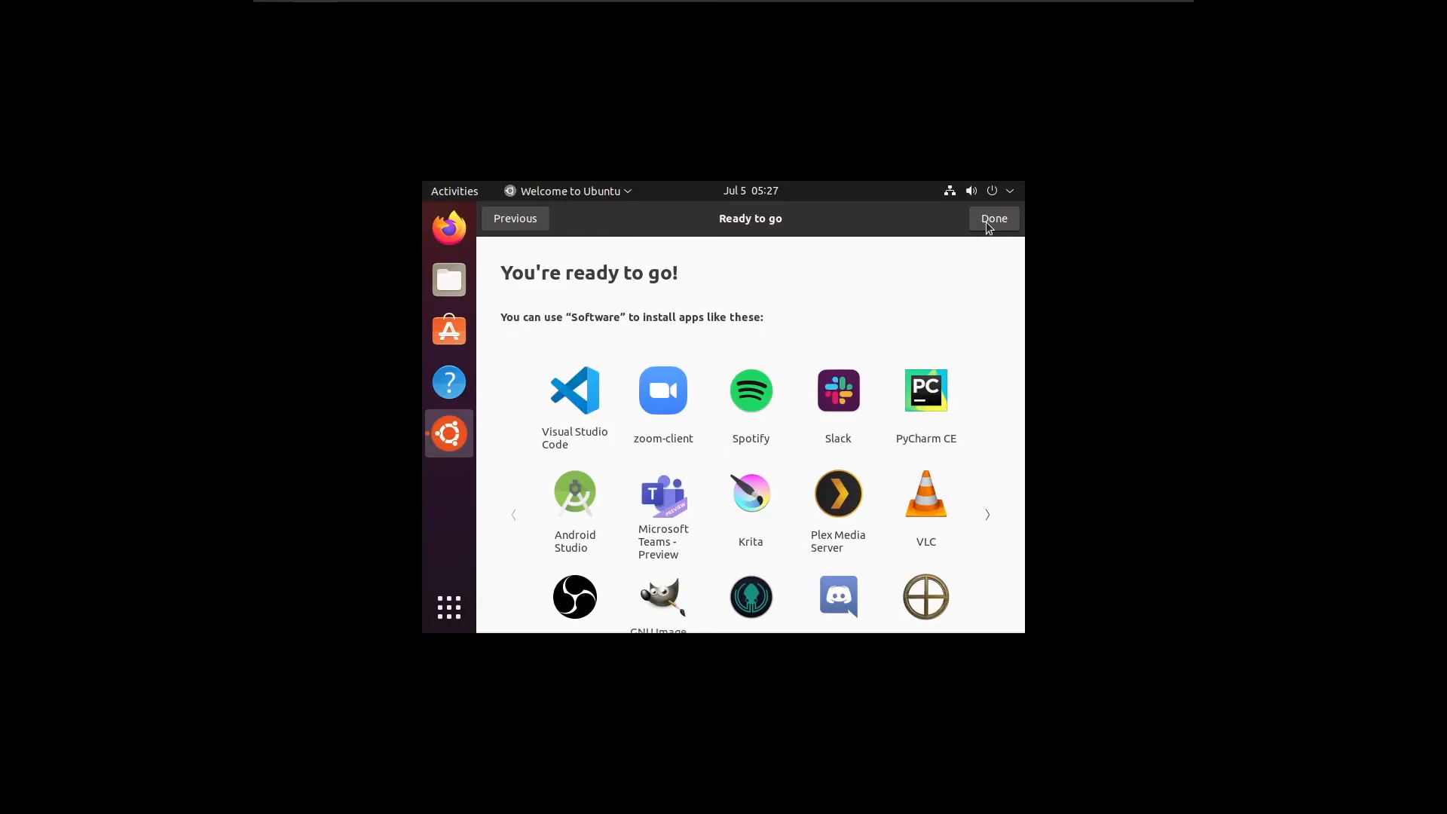
{"action": "left_click", "coordinate": [988, 223]}
View the grid of installed applications and return to the desktop.
{"action": "left_click", "coordinate": [459, 616]}
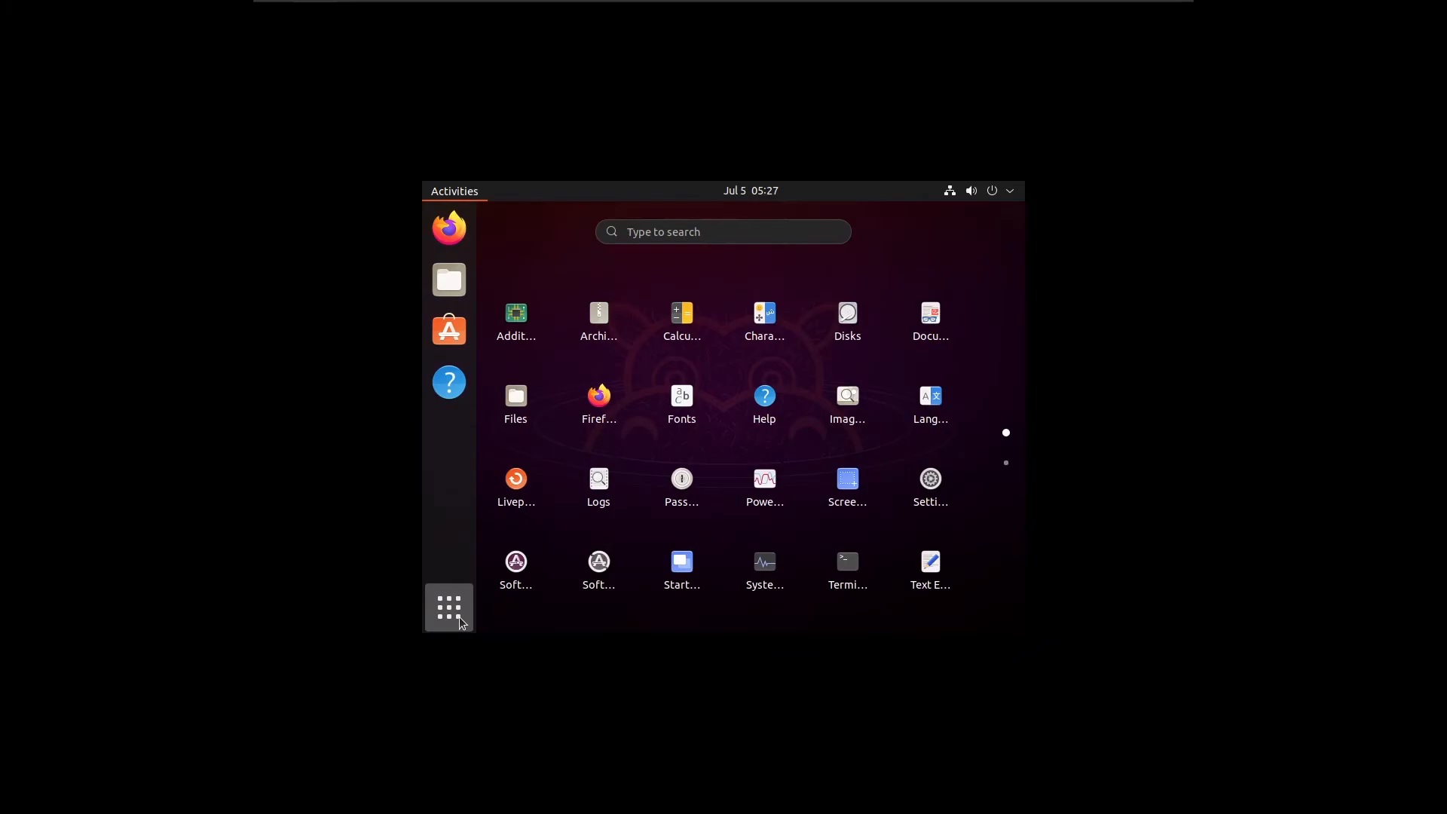
{"action": "left_click", "coordinate": [455, 608]}
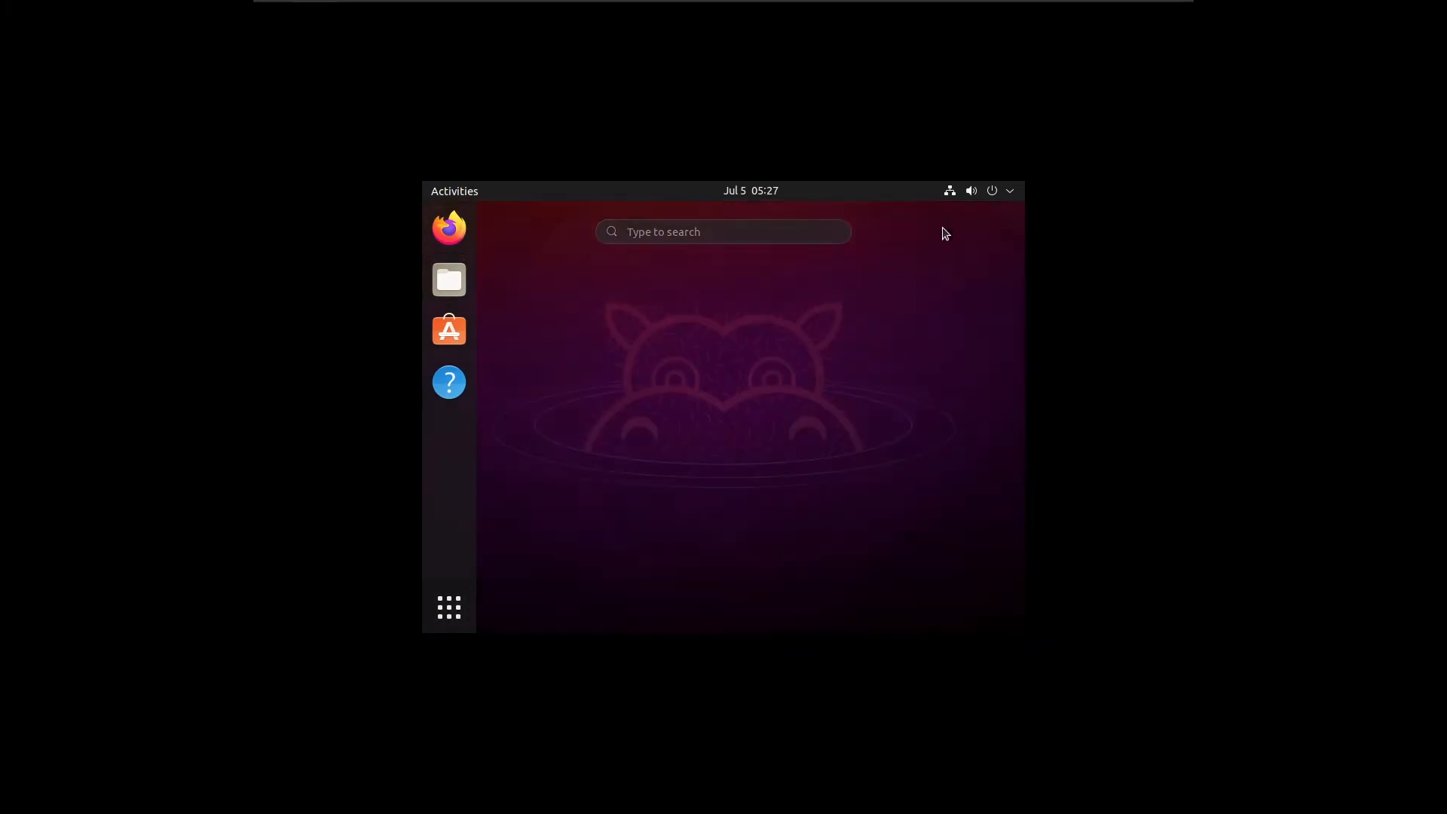
{"action": "left_click", "coordinate": [939, 239]}
Power off the Ubuntu system from within the guest and confirm the shutdown.
{"action": "left_click", "coordinate": [993, 191]}
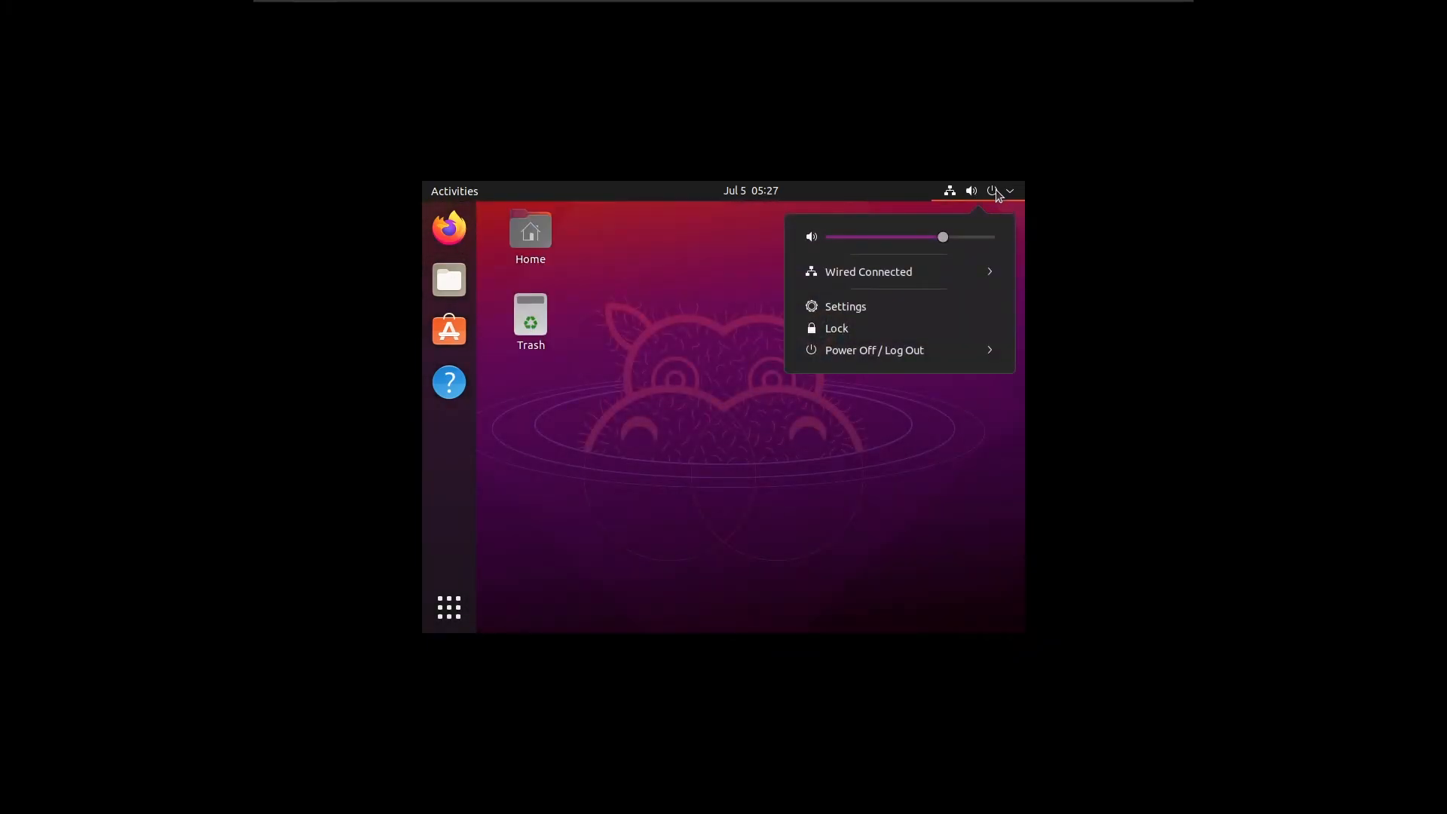
{"action": "left_click", "coordinate": [983, 352]}
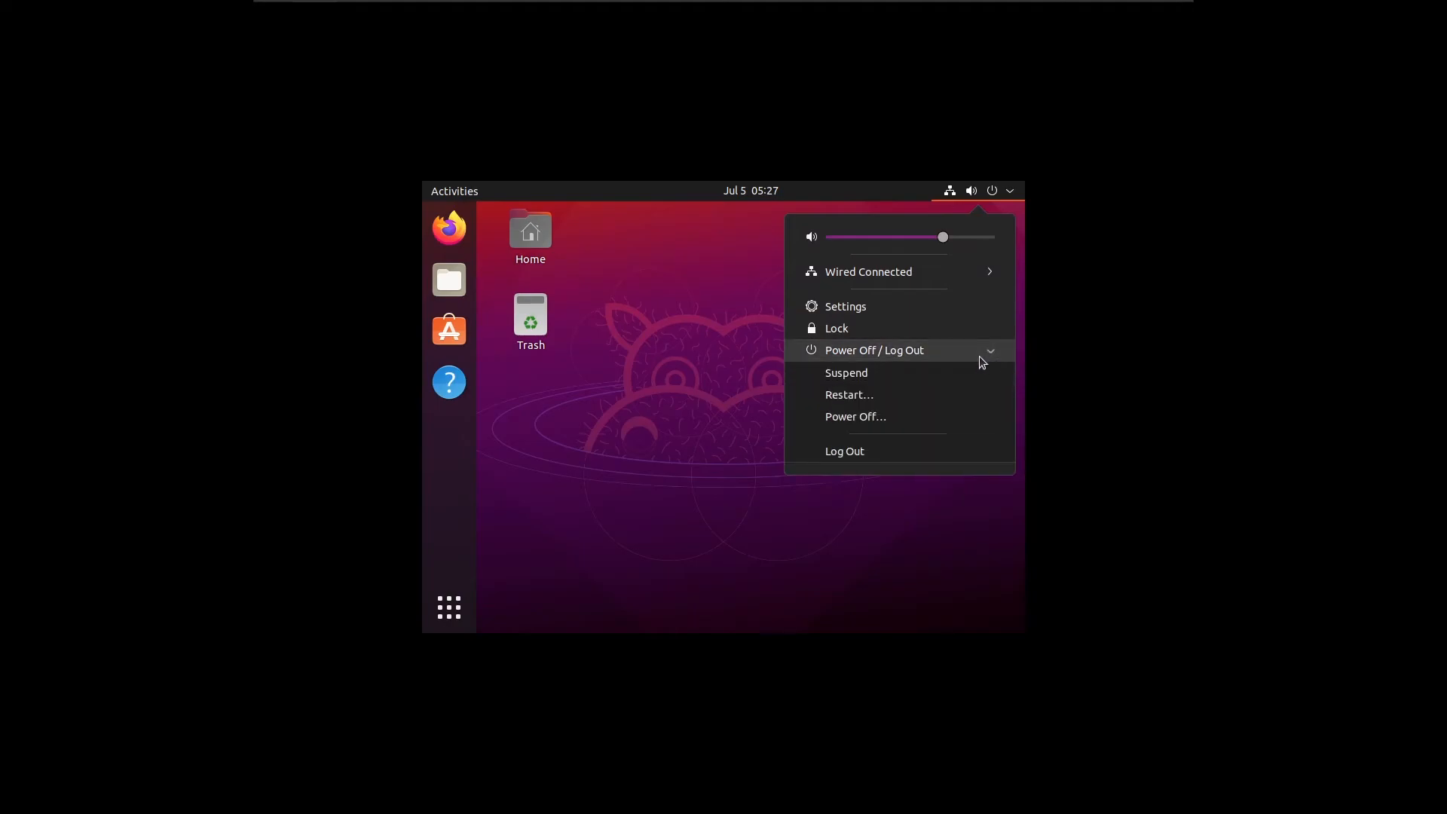
{"action": "left_click", "coordinate": [862, 421]}
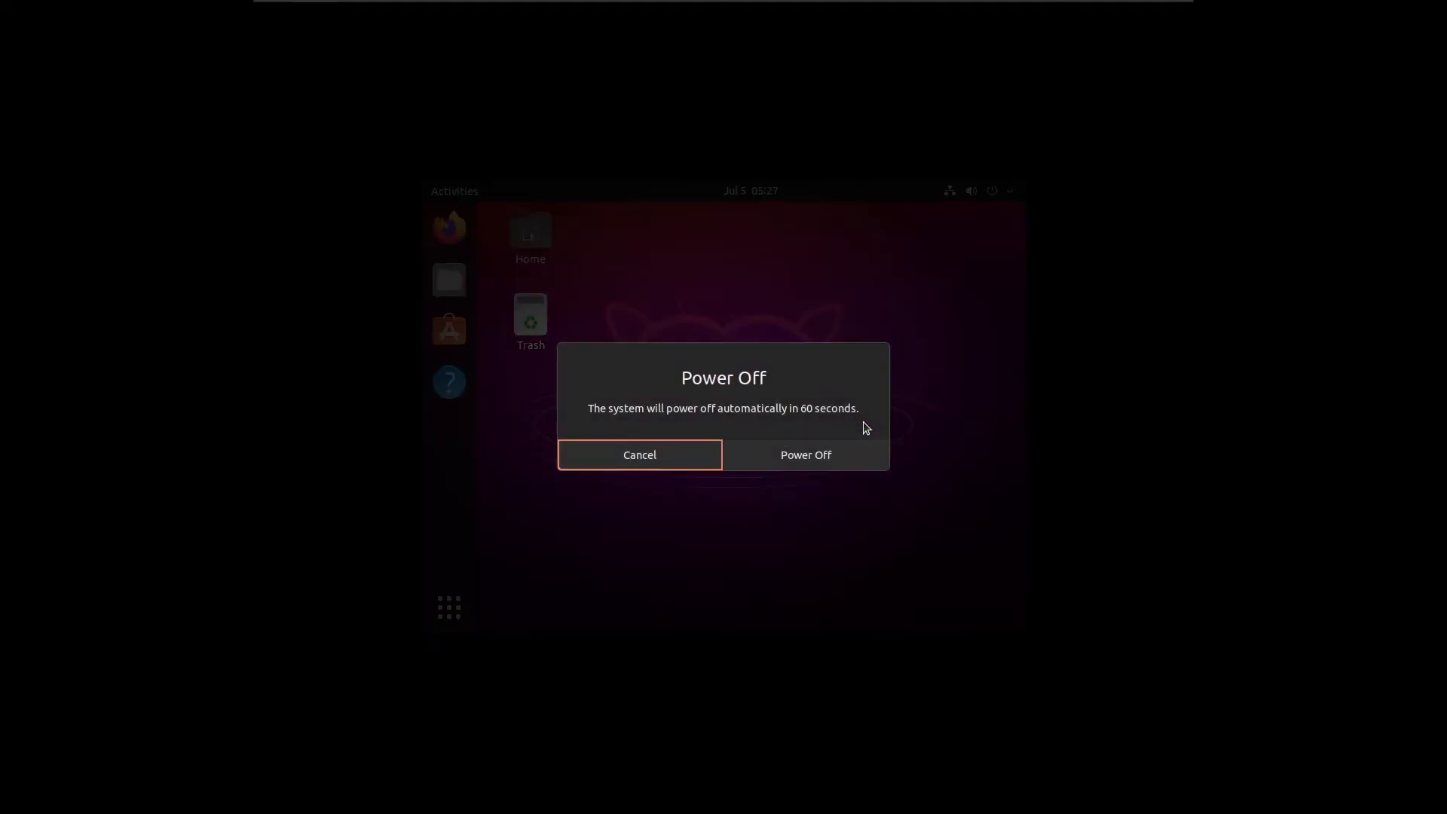
{"action": "left_click", "coordinate": [772, 456]}
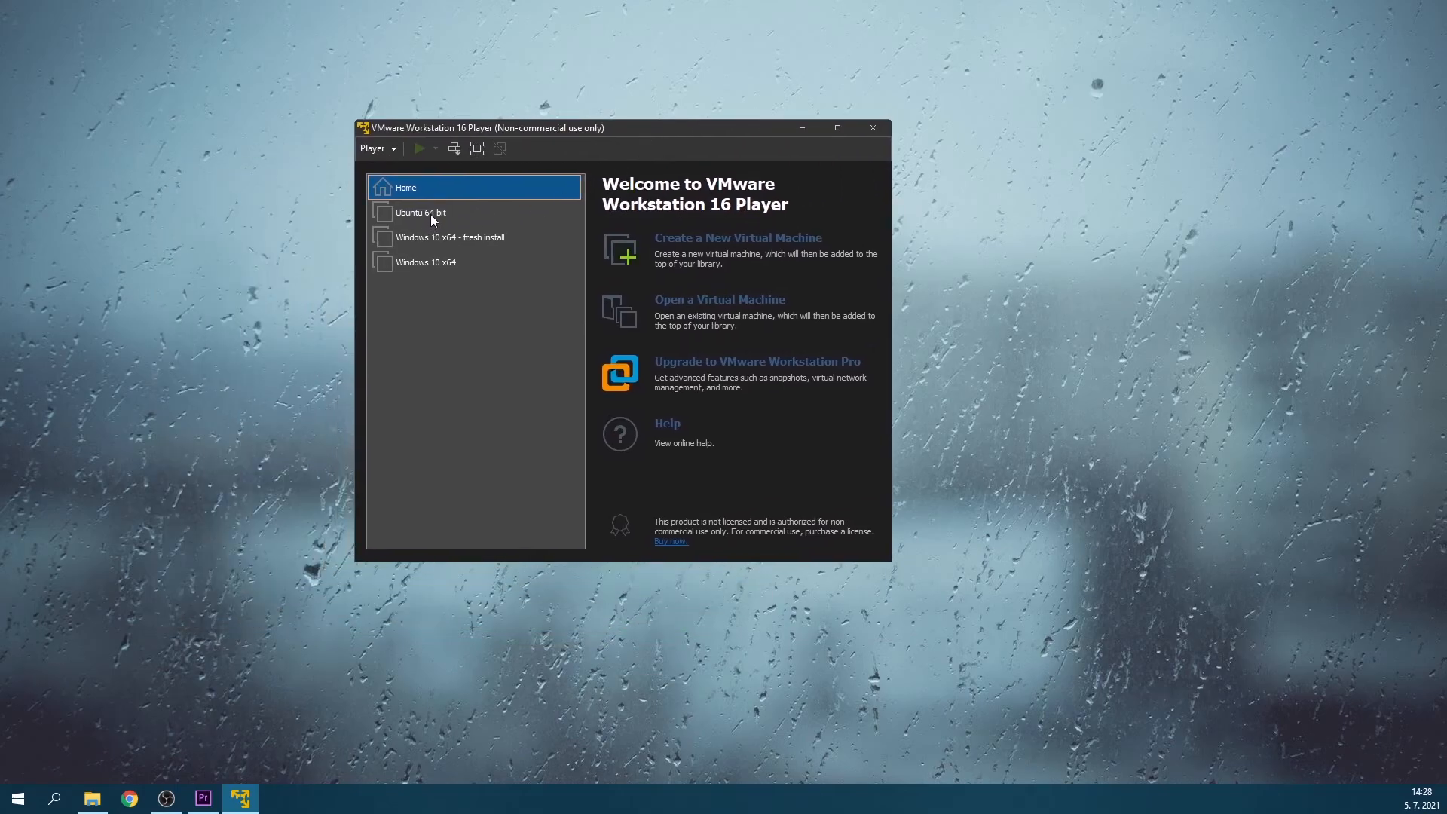
Open the settings of the Ubuntu 64-bit virtual machine and set its memory to 8192 MB.
{"action": "right_click", "coordinate": [431, 218]}
{"action": "left_click", "coordinate": [481, 233]}
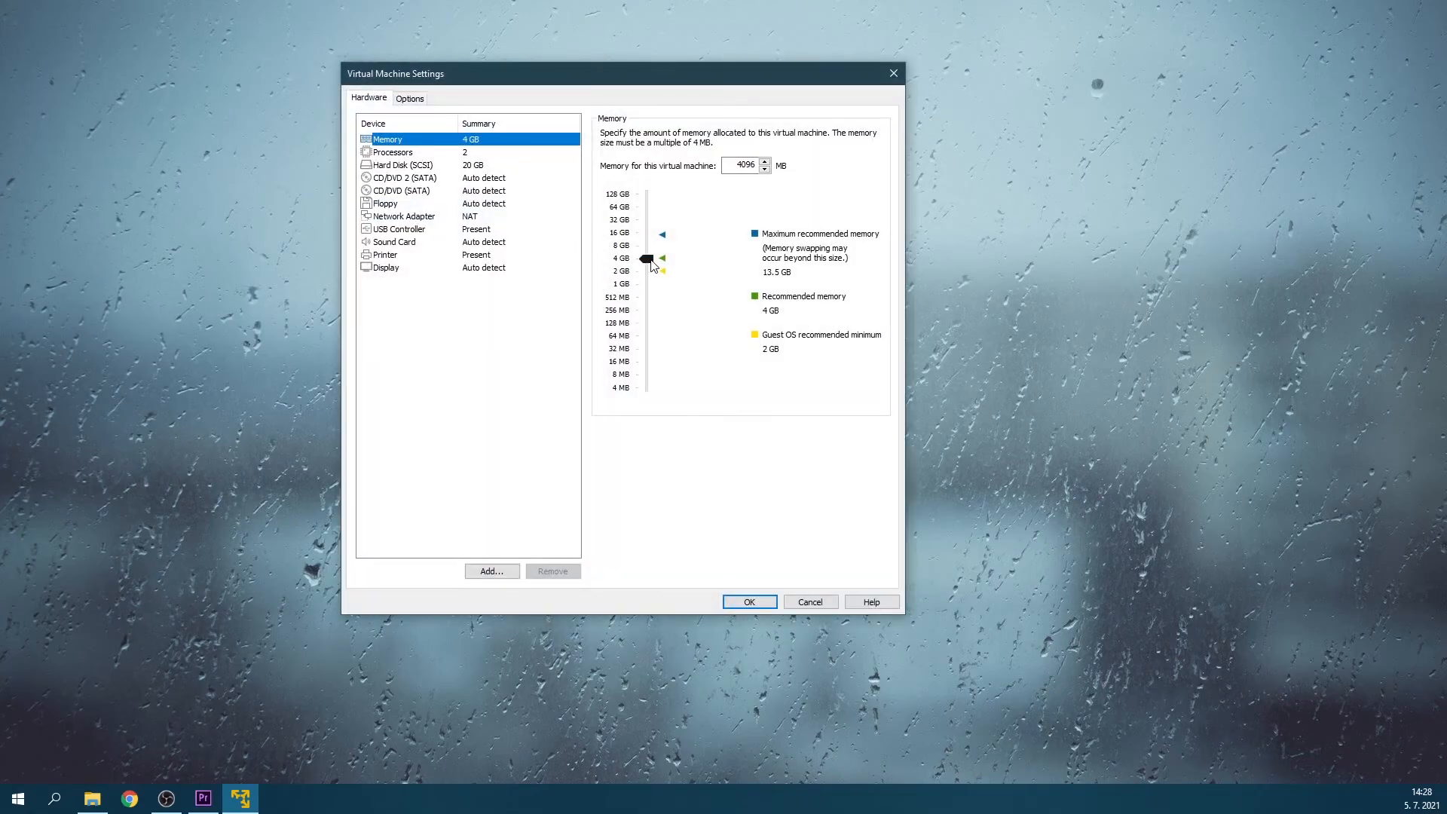
{"action": "left_click_drag", "start_coordinate": [650, 259], "coordinate": [649, 245]}
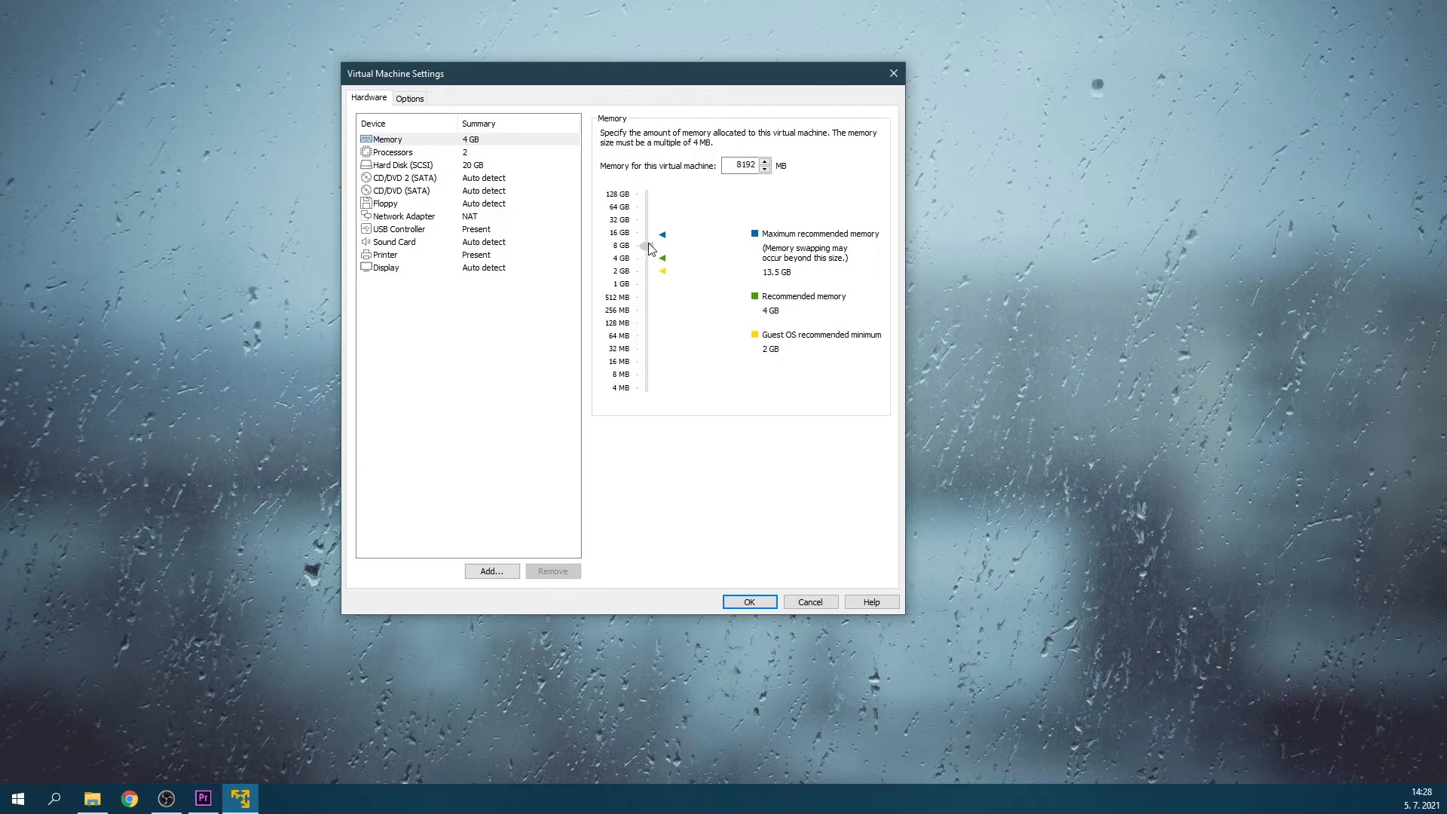
Set the virtual machine's number of processor cores to 4 and save the hardware settings.
{"action": "left_click", "coordinate": [404, 153]}
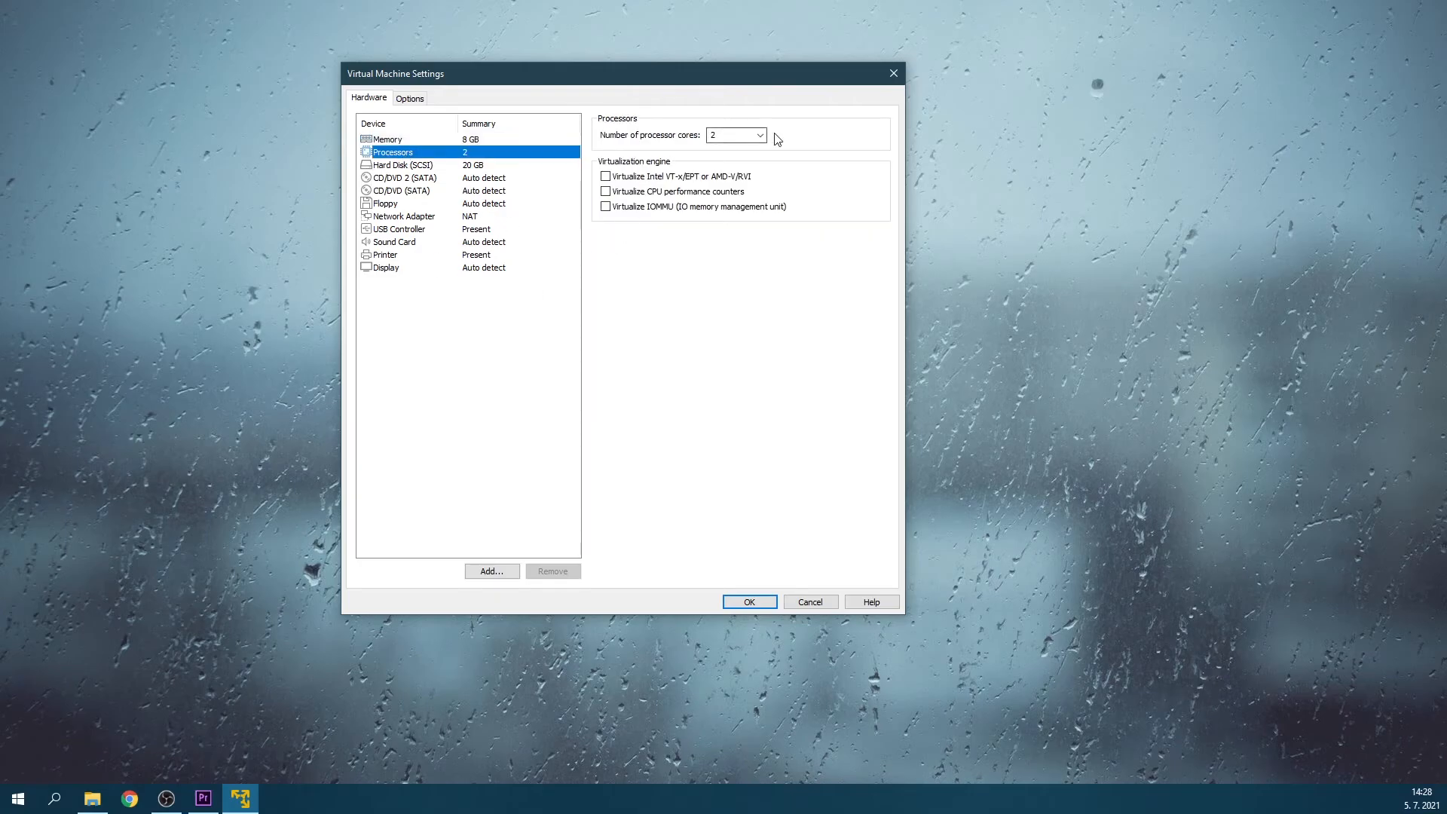
{"action": "left_click", "coordinate": [755, 135]}
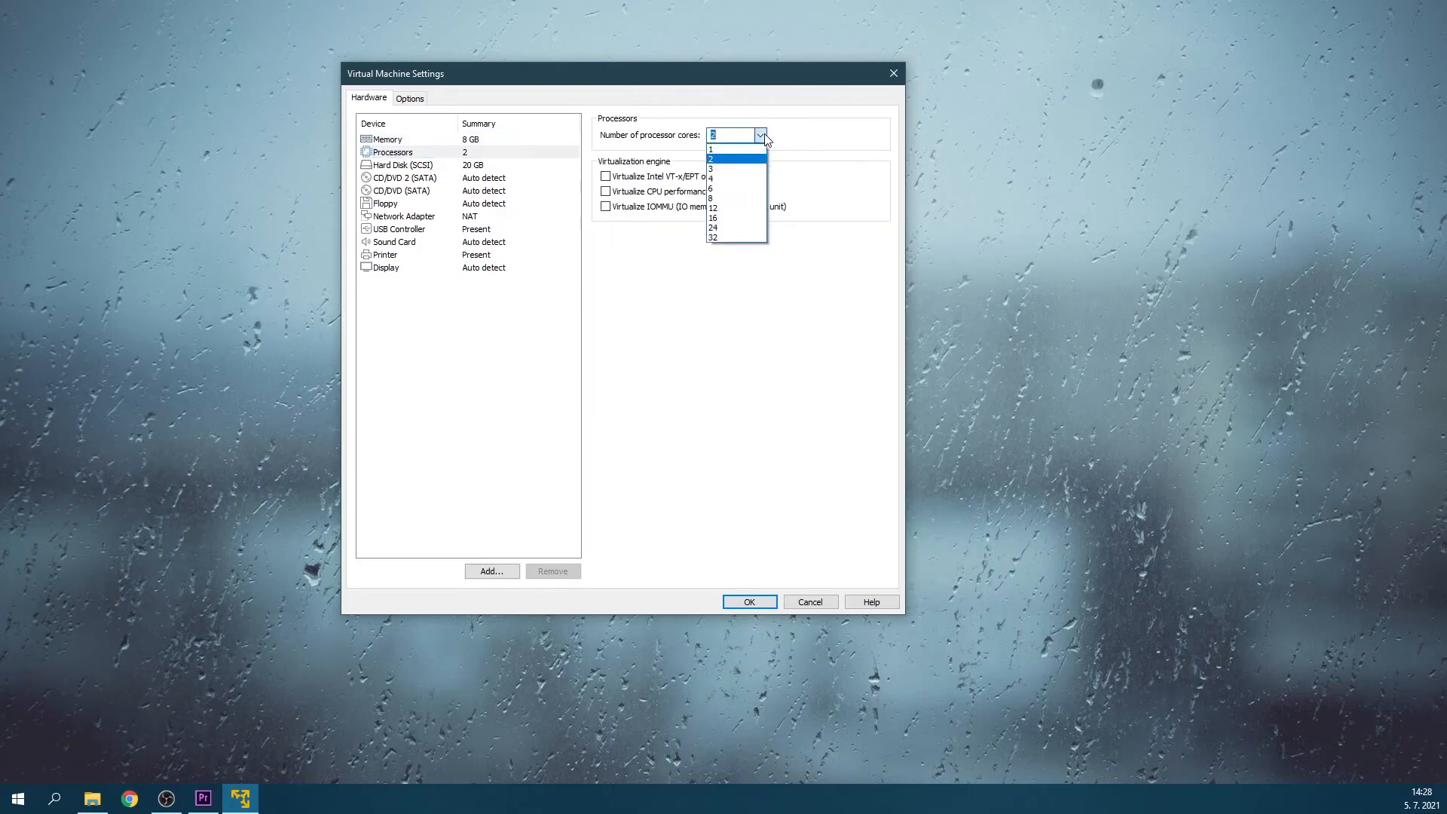
{"action": "left_click", "coordinate": [734, 178]}
{"action": "left_click", "coordinate": [765, 599]}
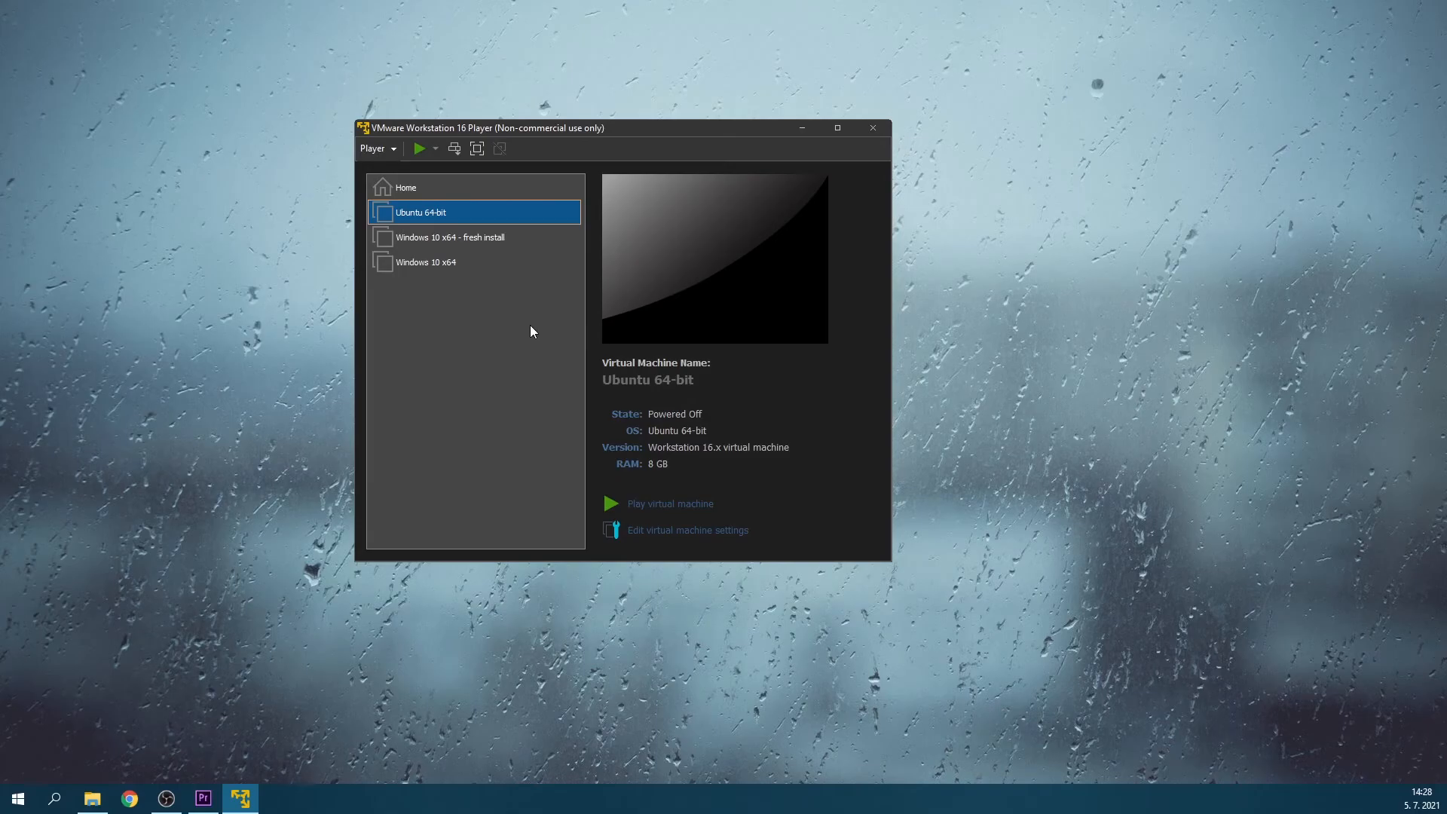
Start the Ubuntu 64-bit virtual machine in full screen and log in to the listed user account with the account password.
{"action": "left_click", "coordinate": [419, 149]}
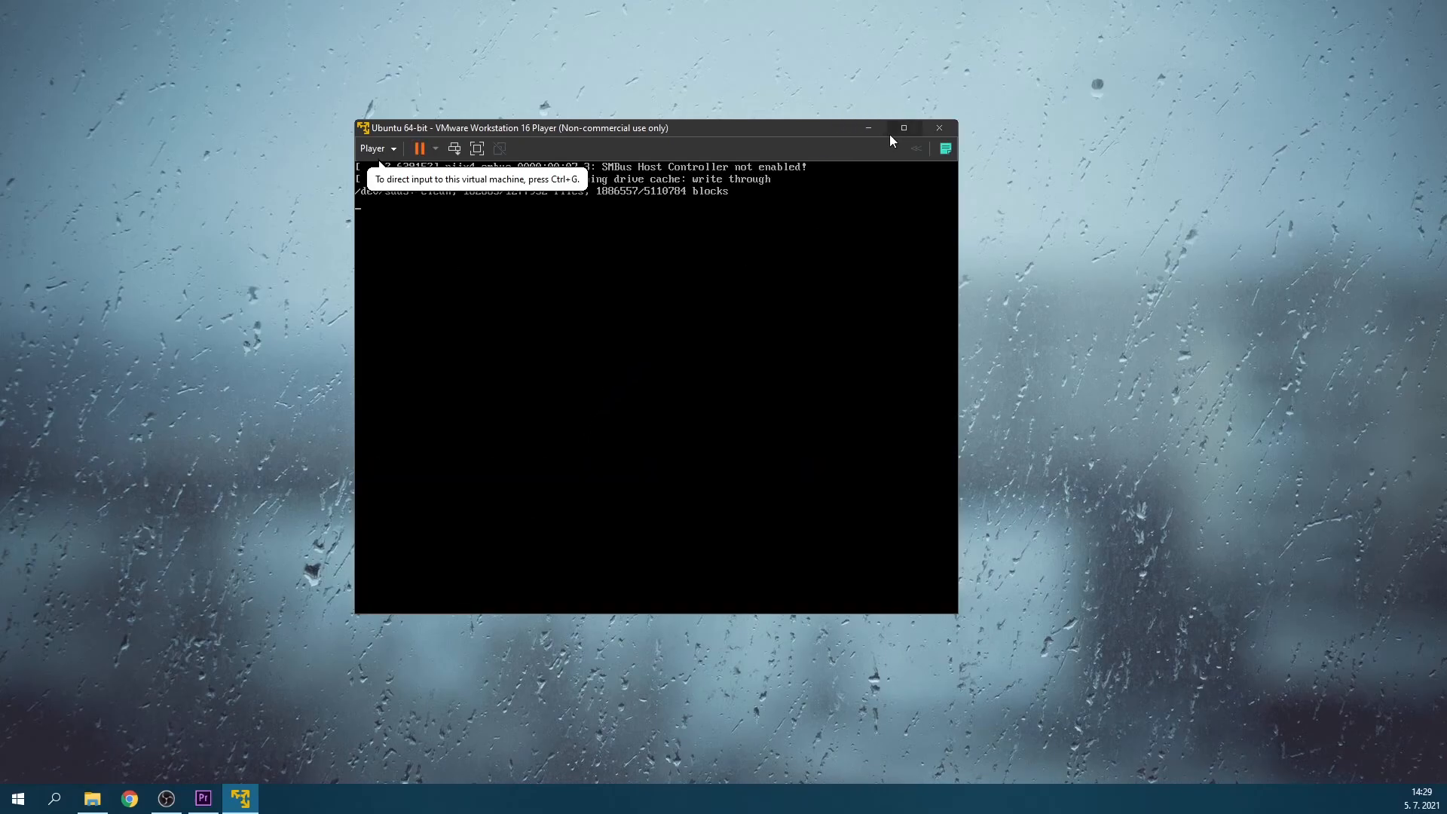
{"action": "left_click", "coordinate": [477, 148]}
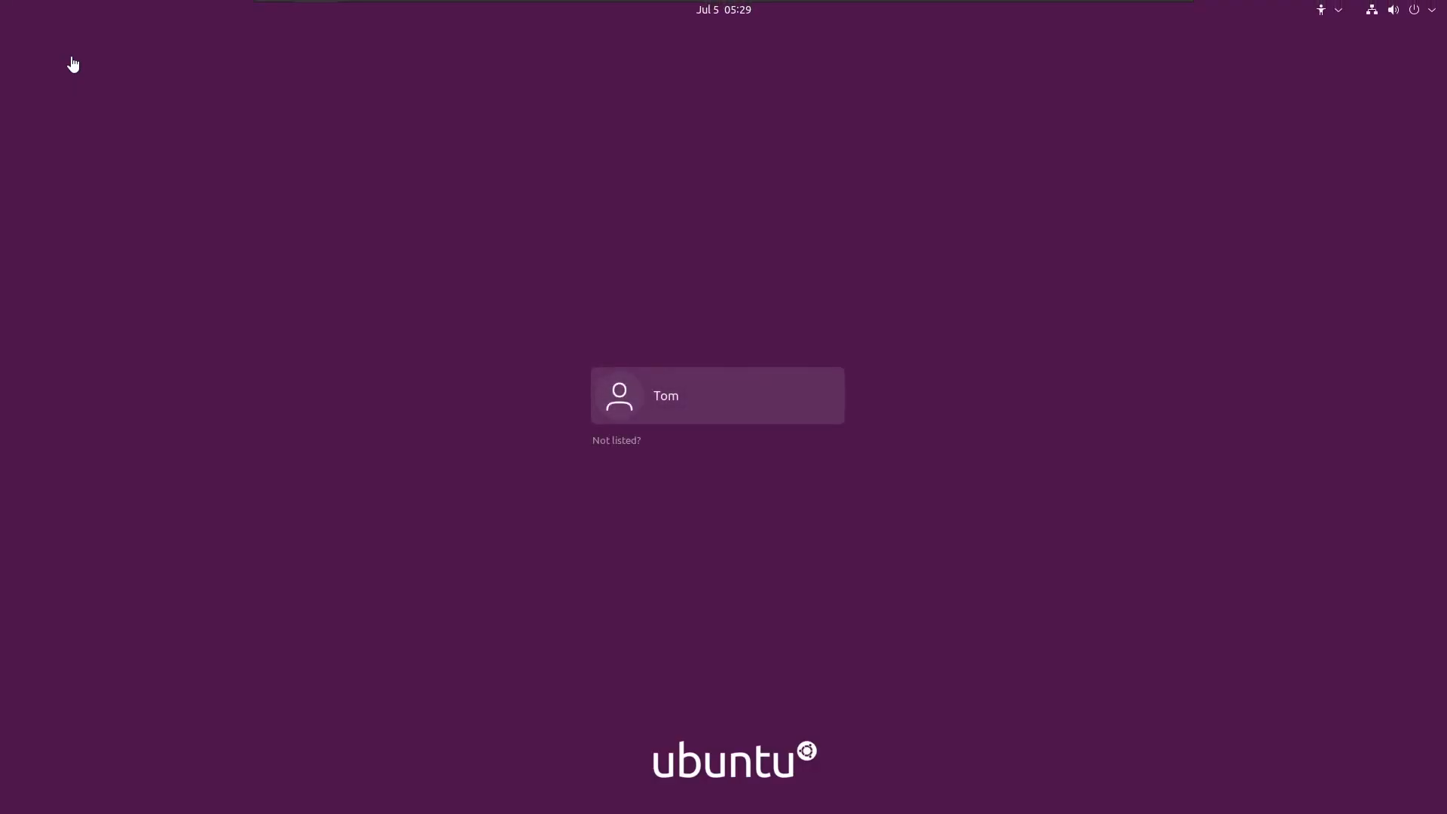
{"action": "left_click", "coordinate": [701, 380]}
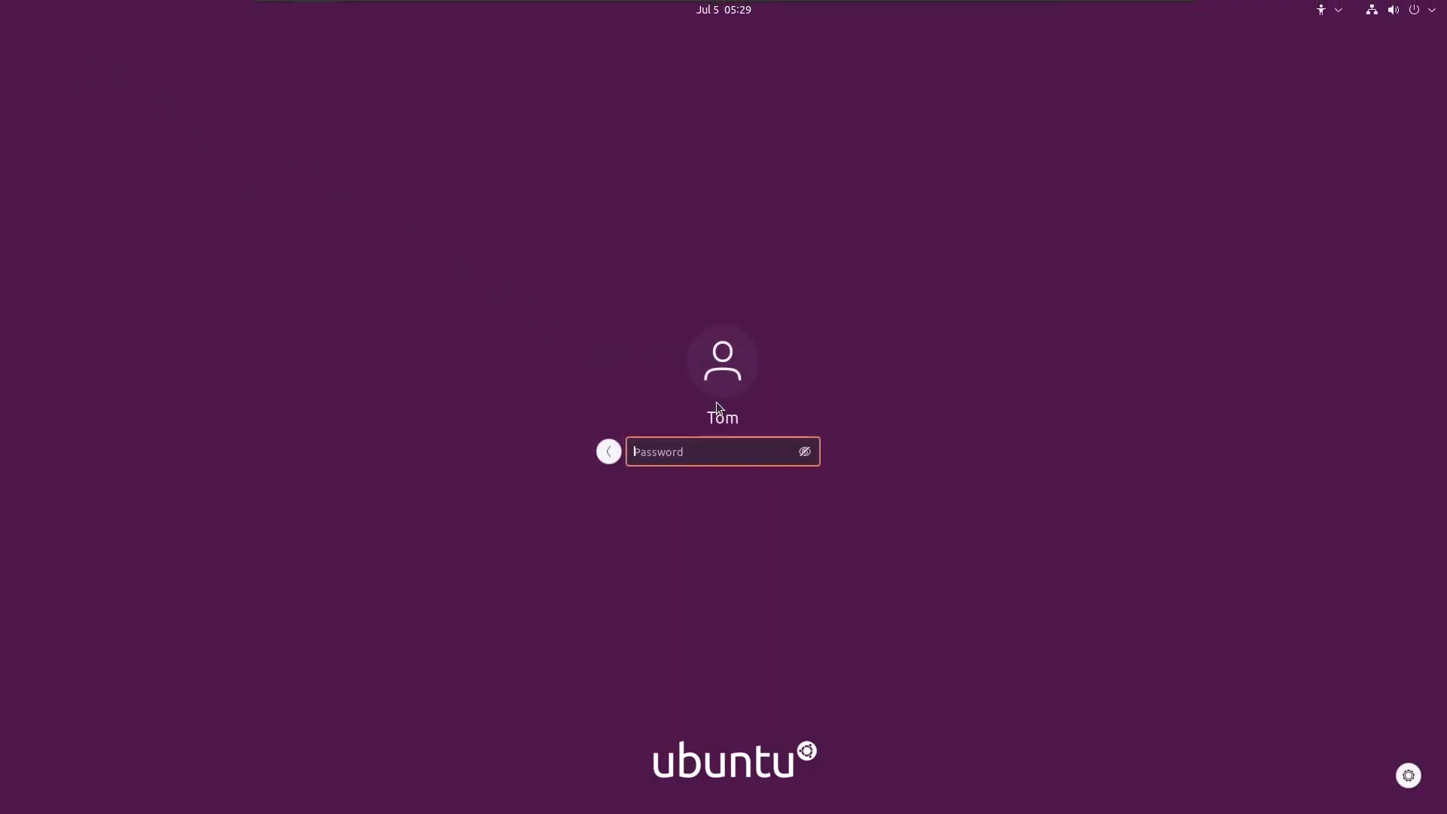
{"action": "type", "text": "******"}
{"action": "key", "text": "Return"}
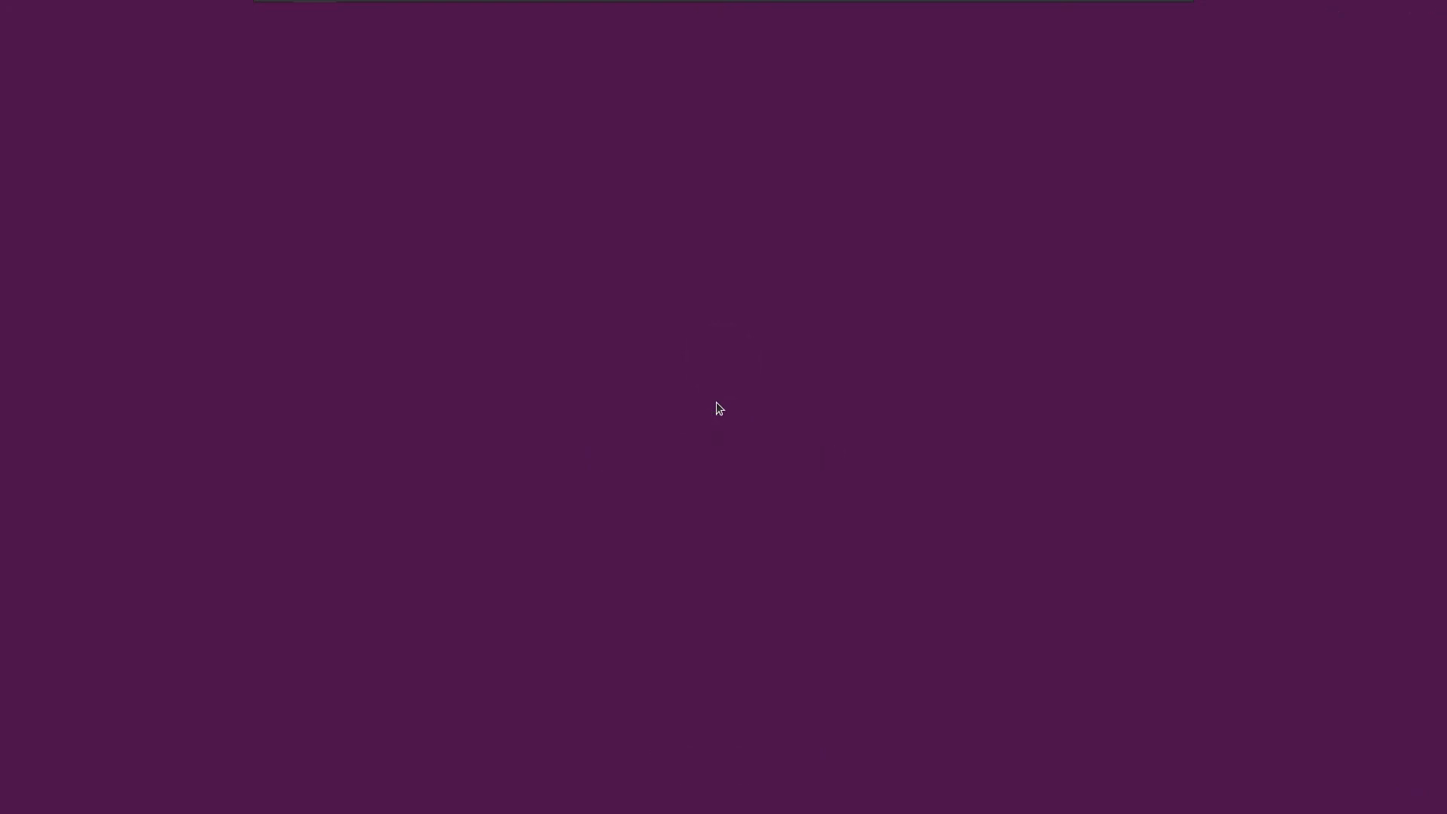